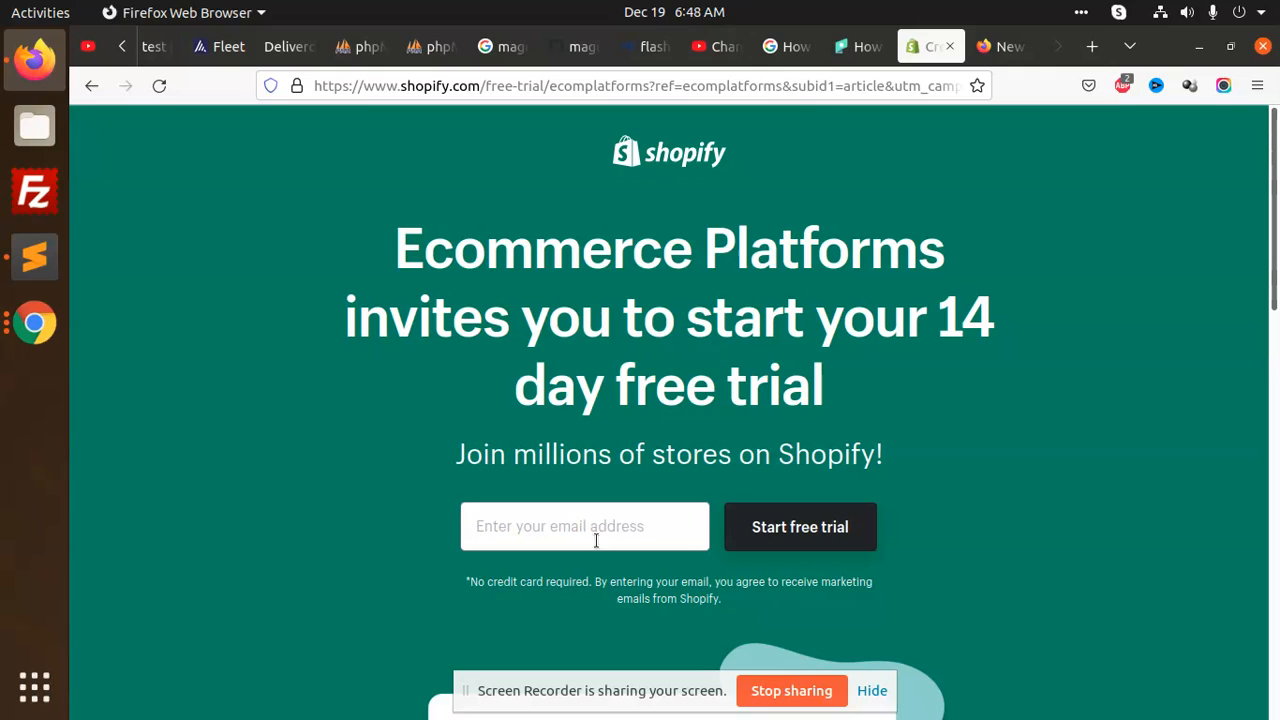
# Enter the account e-mail address to start the 14-day free trial
pyautogui.click(494, 526)
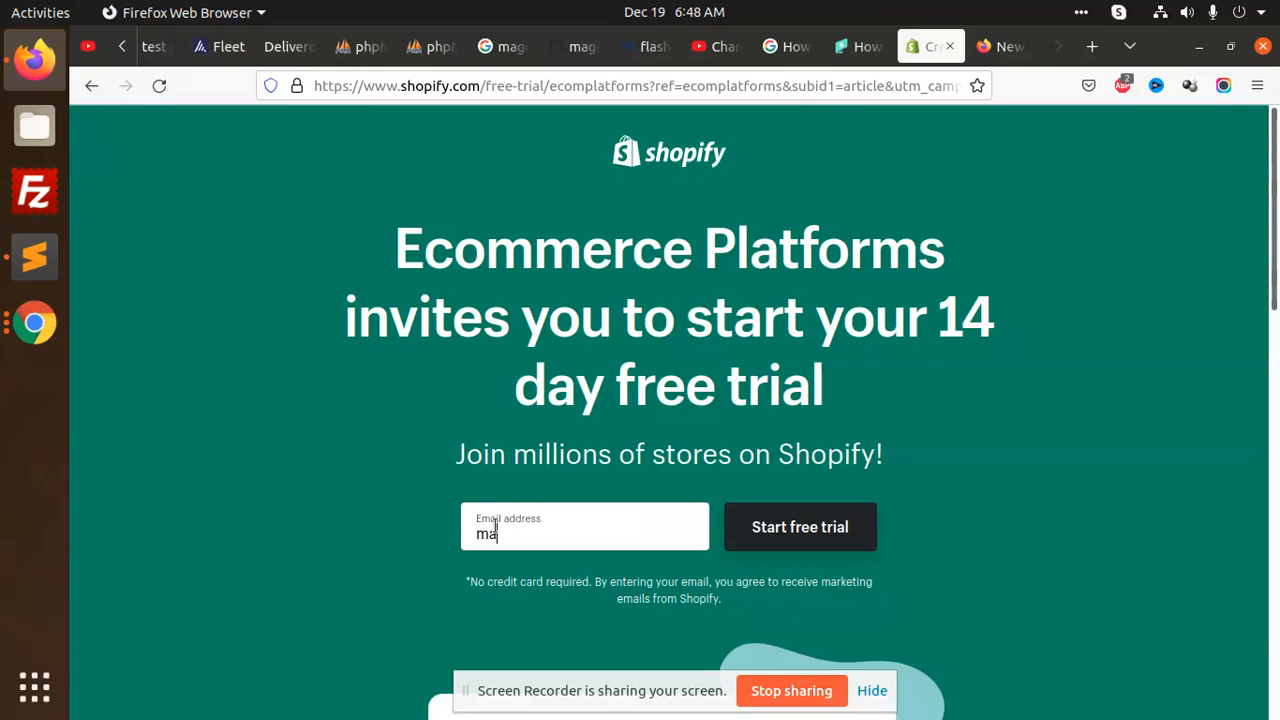
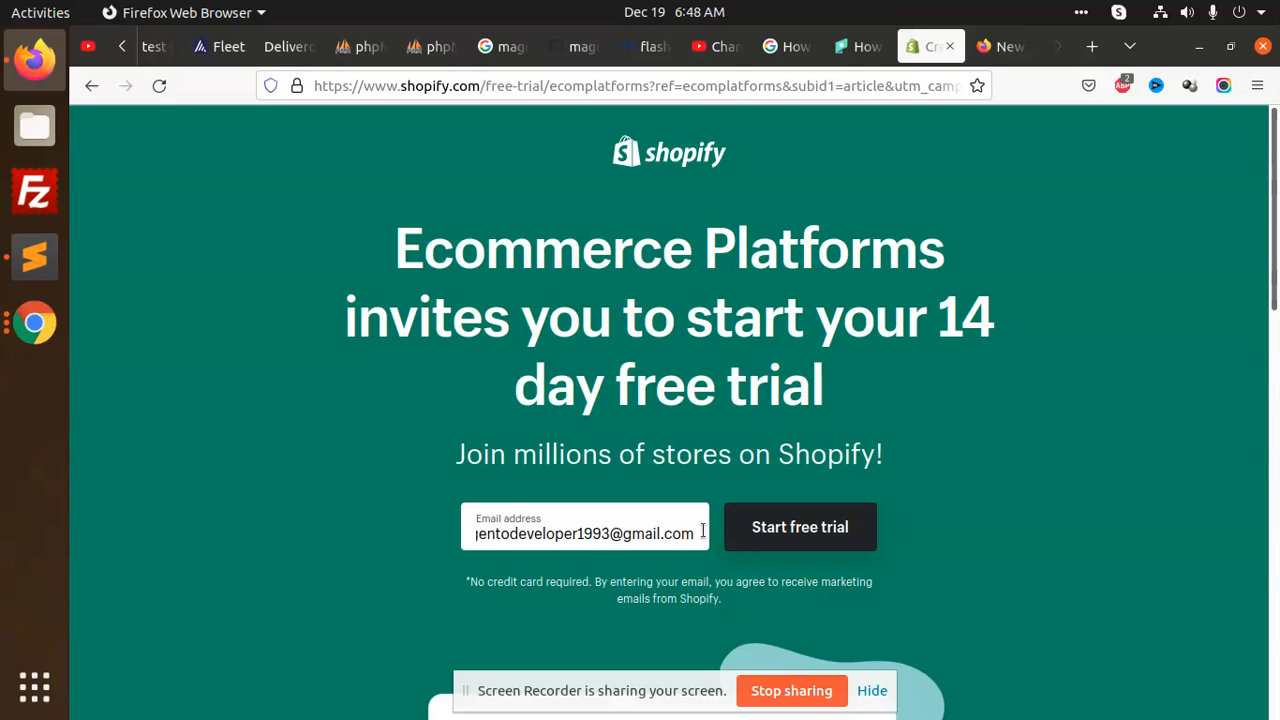
pyautogui.press('Return')
# Set the account password and create the store
pyautogui.click(608, 418)
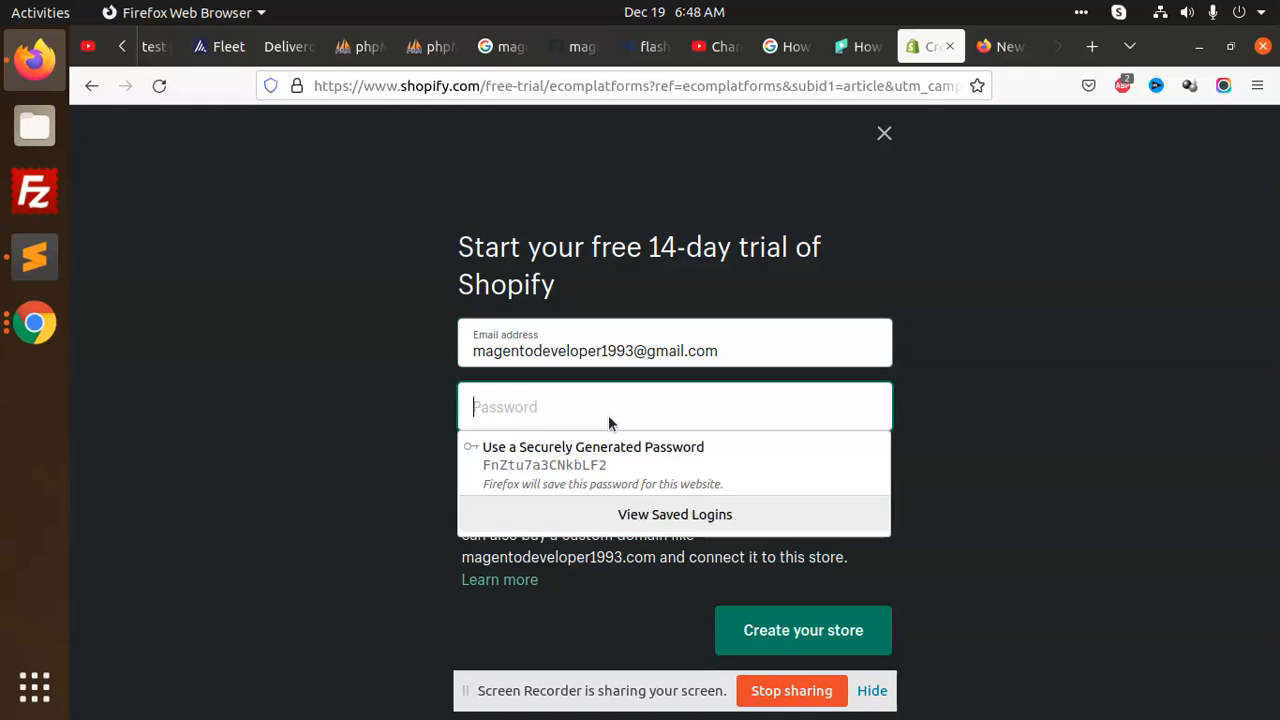
pyautogui.click(990, 393)
pyautogui.click(684, 400)
pyautogui.write('*****')
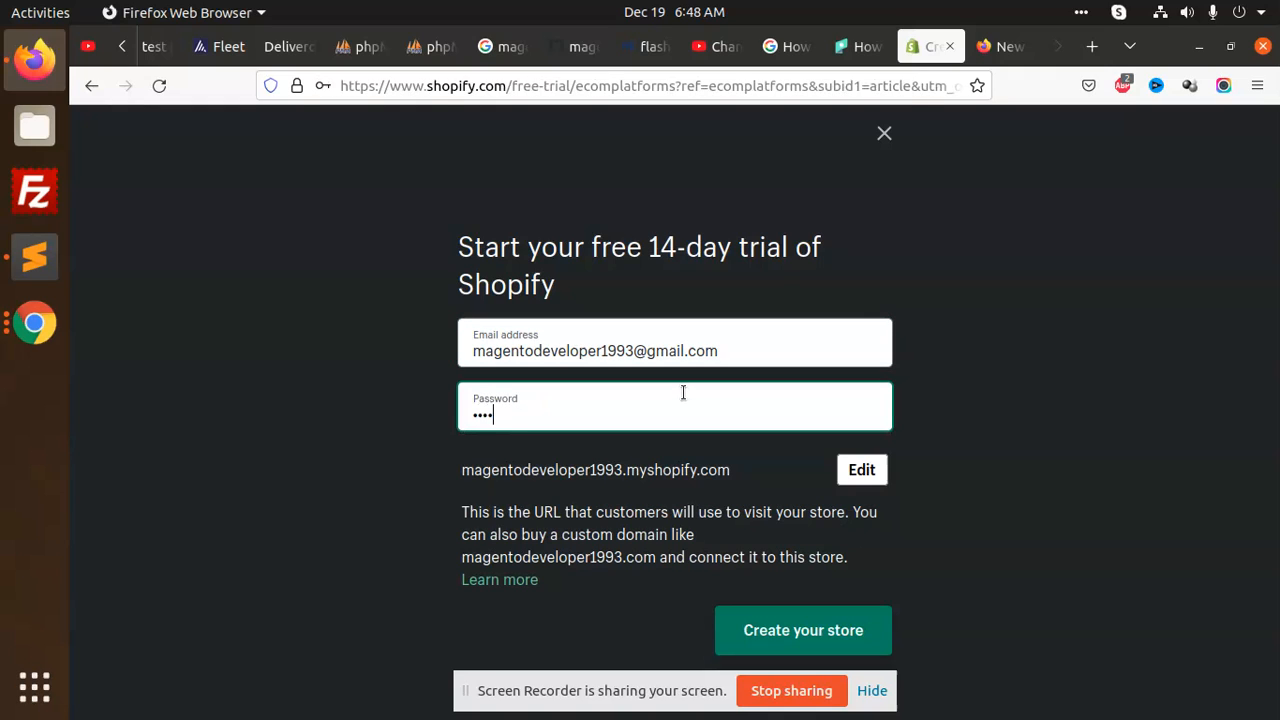
pyautogui.write('****')
pyautogui.click(837, 631)
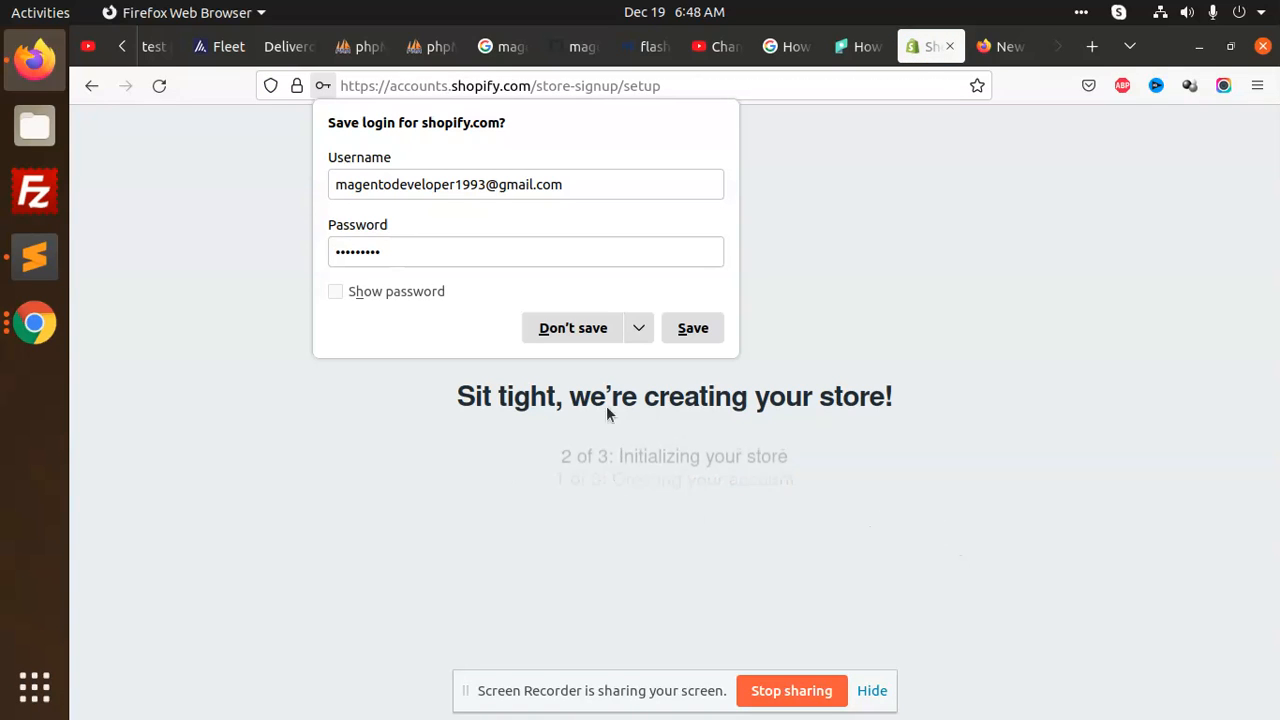
# Dismiss the save-login prompt, answer 'not selling yet', and pick Facebook or Instagram and Google
pyautogui.click(848, 260)
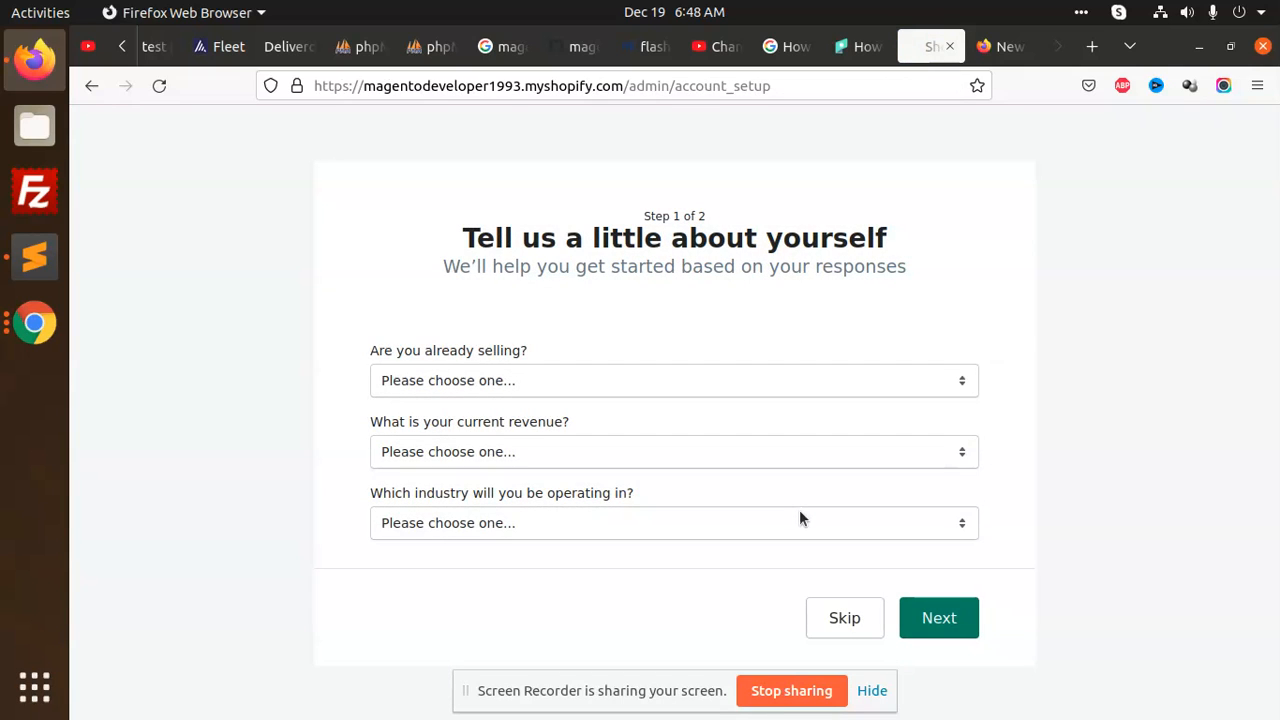
pyautogui.click(557, 376)
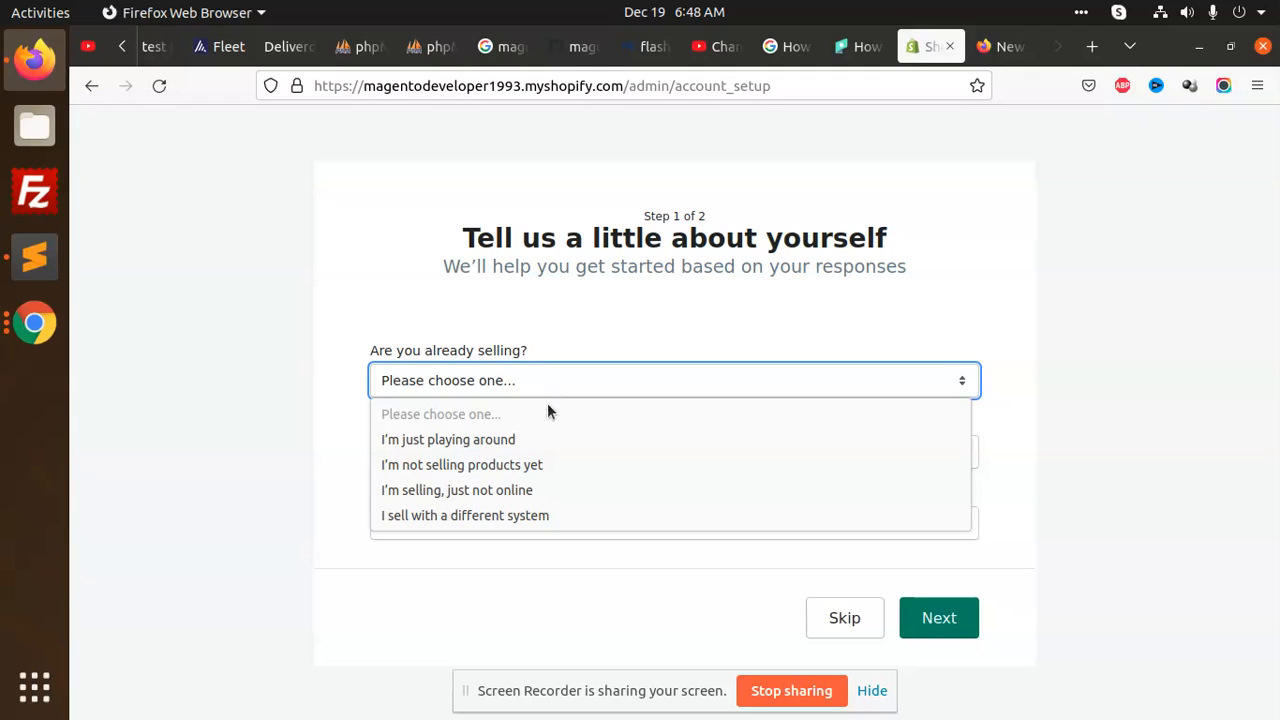
pyautogui.click(498, 466)
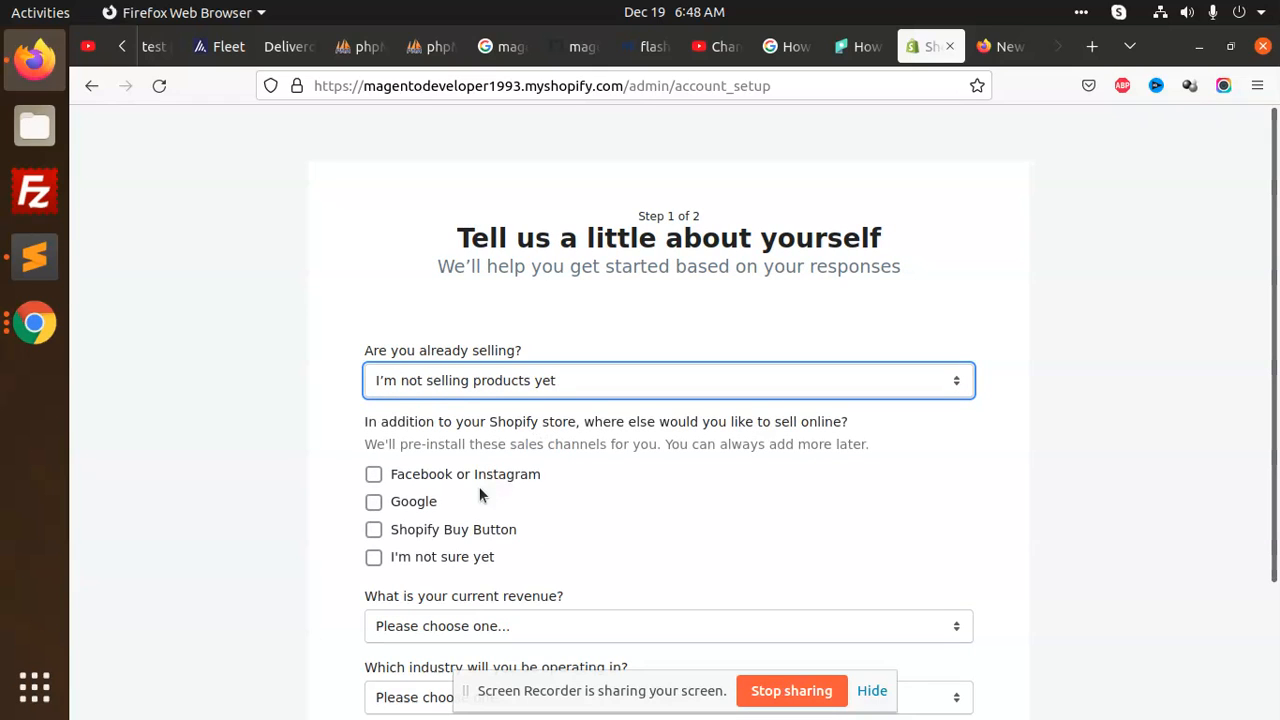
pyautogui.click(464, 480)
pyautogui.click(405, 504)
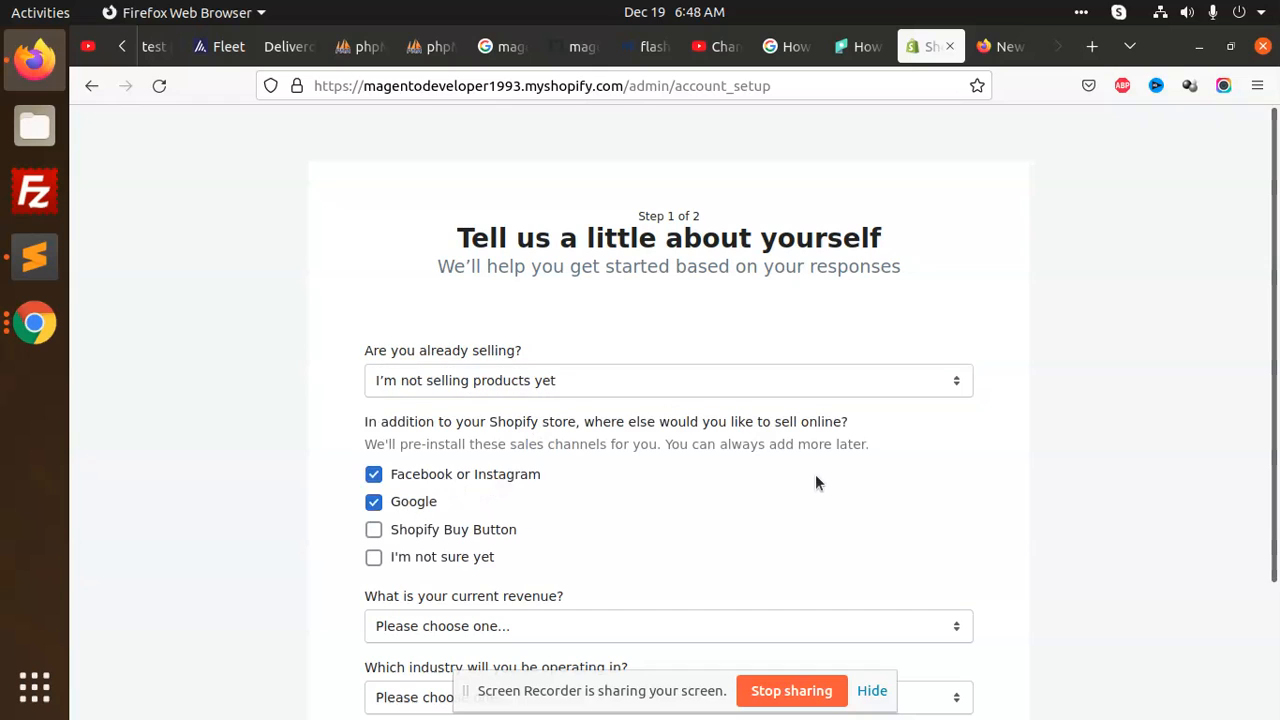
# Set revenue to ₹0 INR and the industry to Electronics
pyautogui.scroll(-3, 815, 474)
pyautogui.click(472, 465)
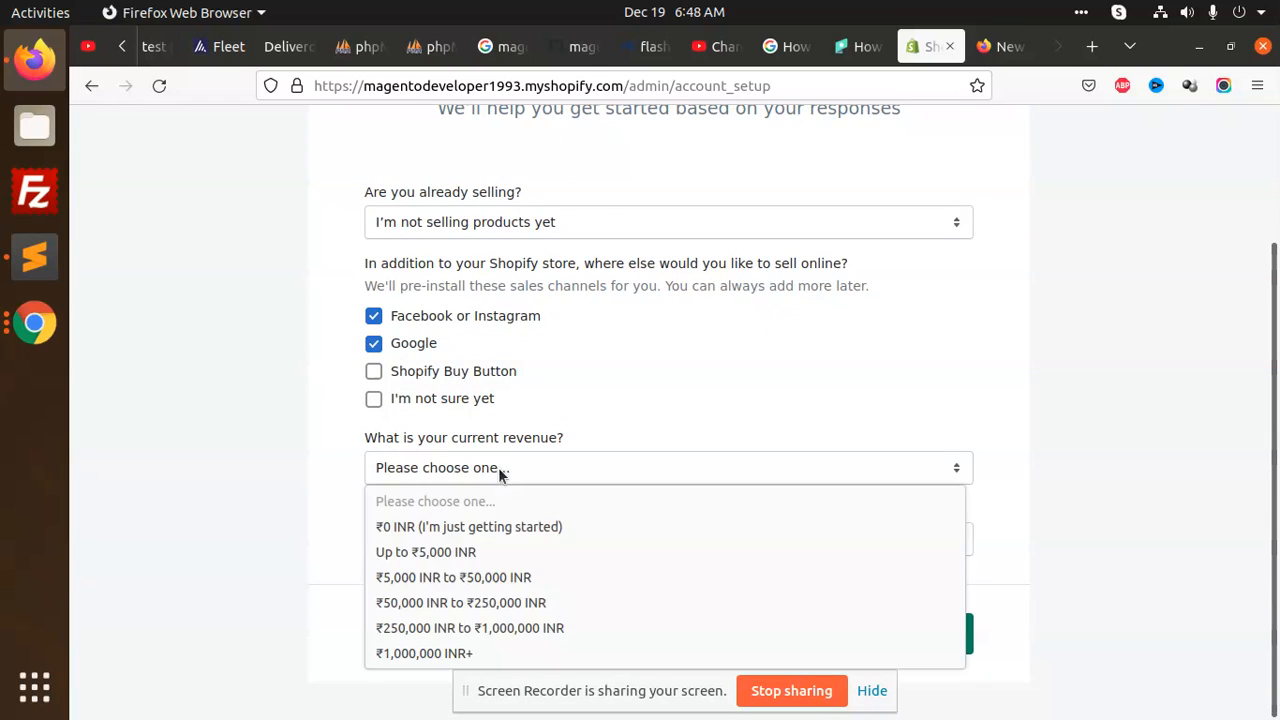
pyautogui.click(478, 528)
pyautogui.click(510, 539)
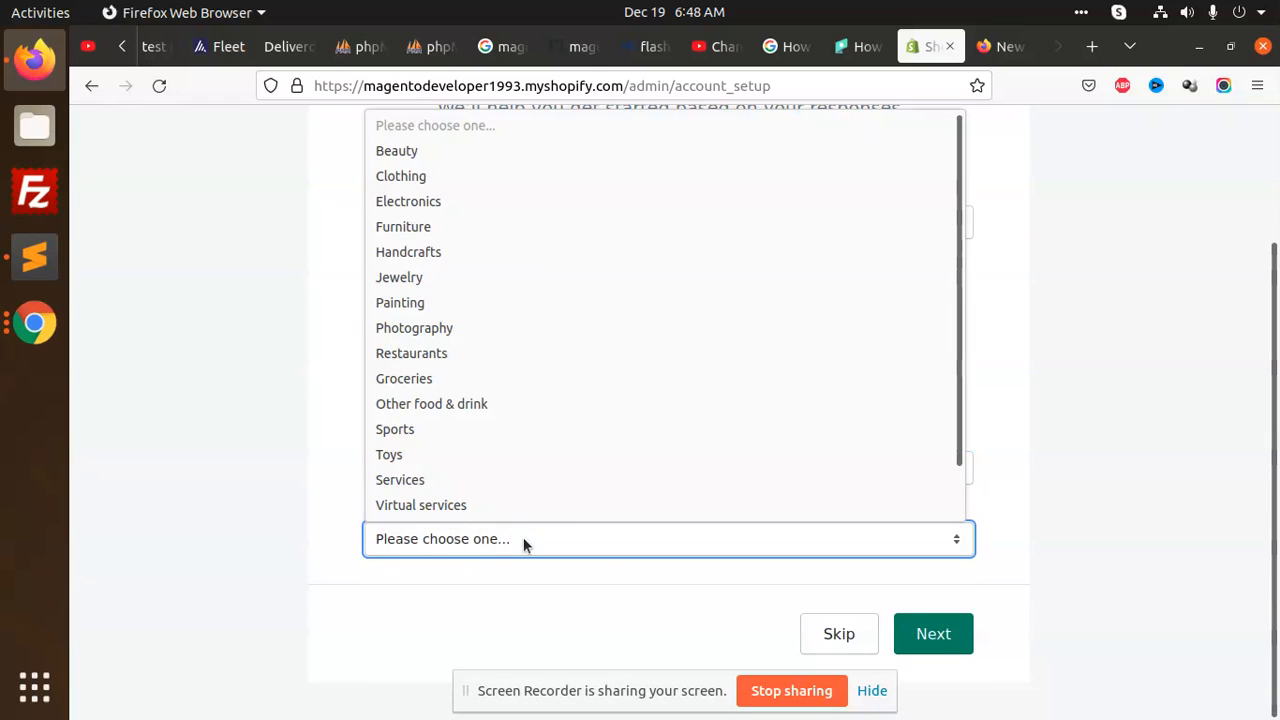
pyautogui.click(467, 200)
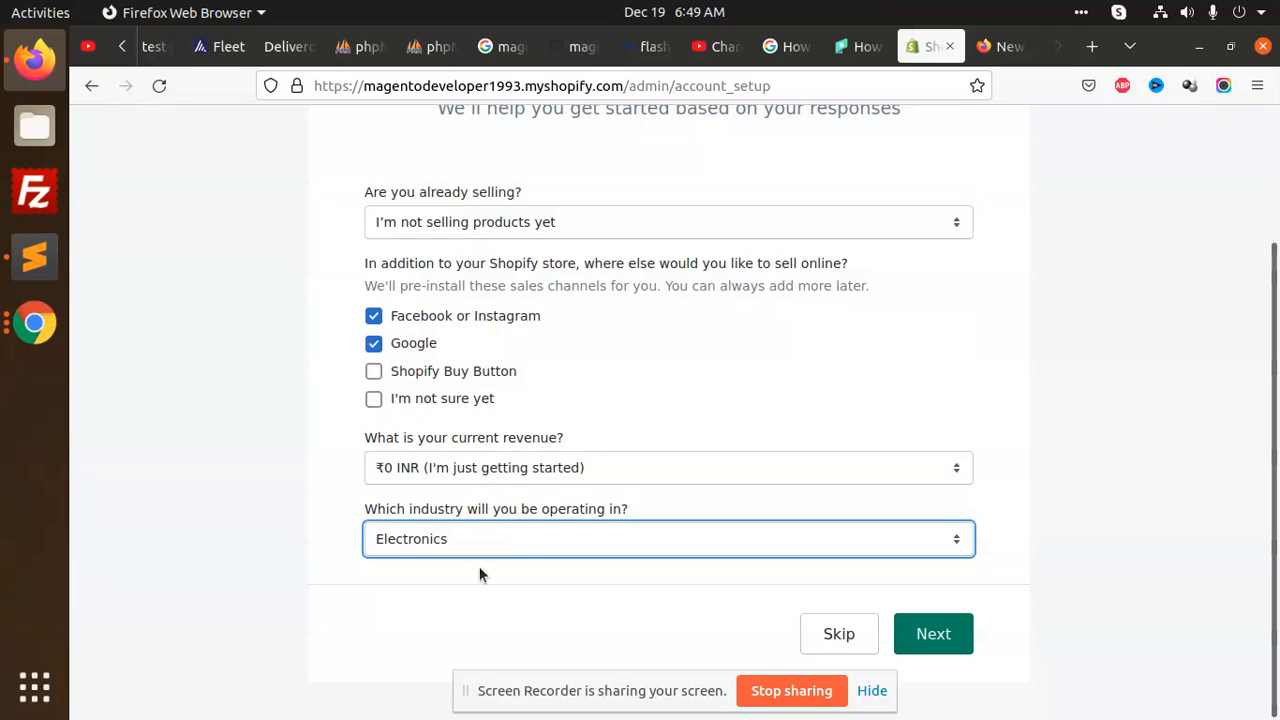
# Move to the business address step and enter the owner's first and last name
pyautogui.click(918, 634)
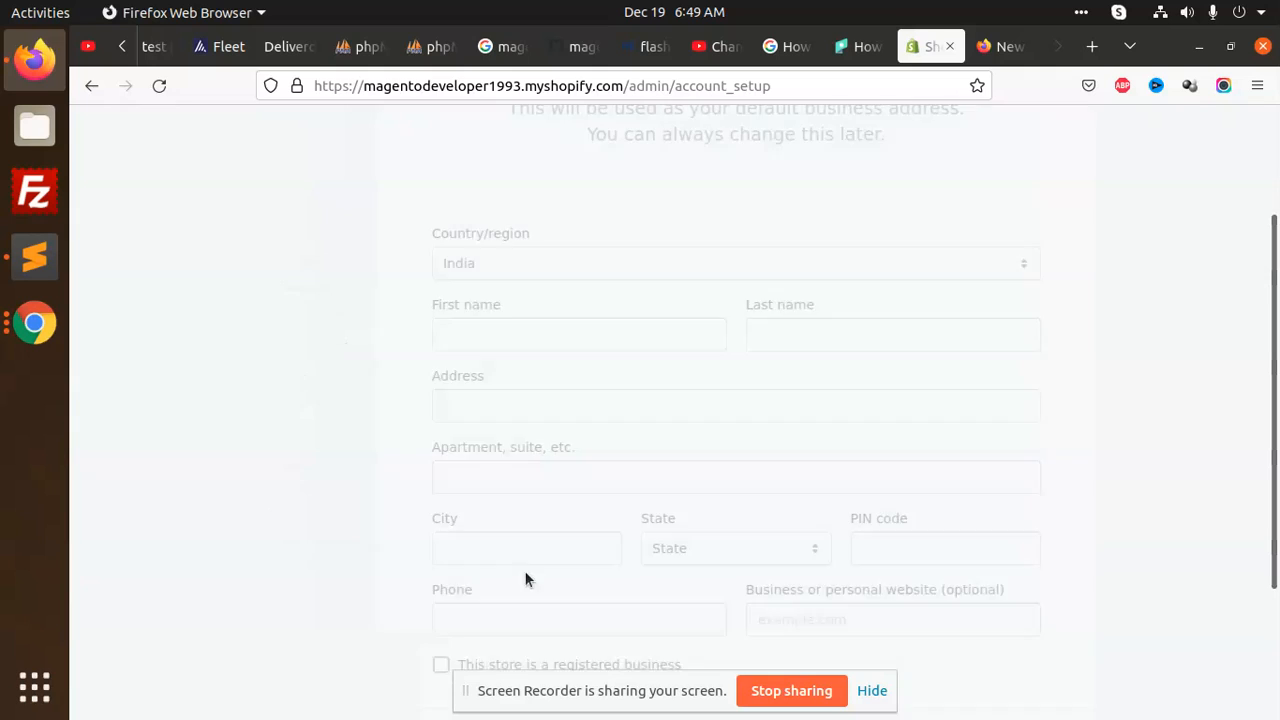
pyautogui.scroll(-3, 700, 460)
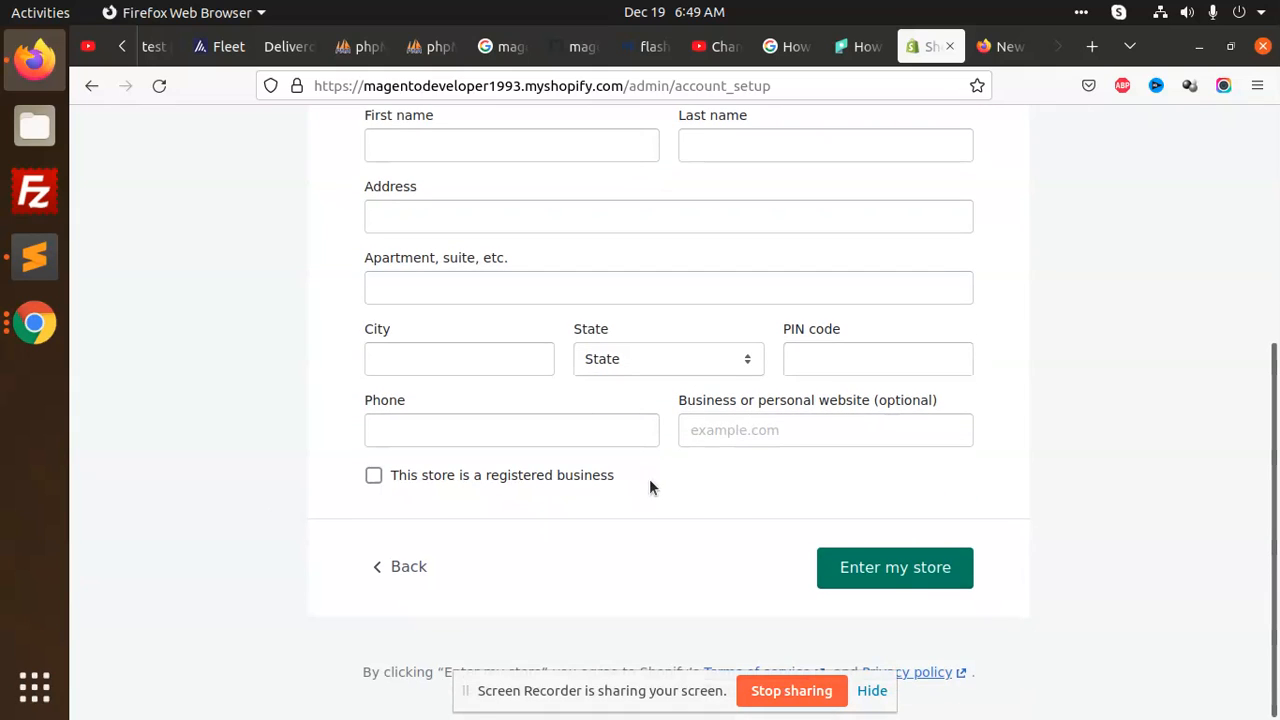
pyautogui.scroll(3, 580, 420)
pyautogui.click(464, 358)
pyautogui.press('Tab')
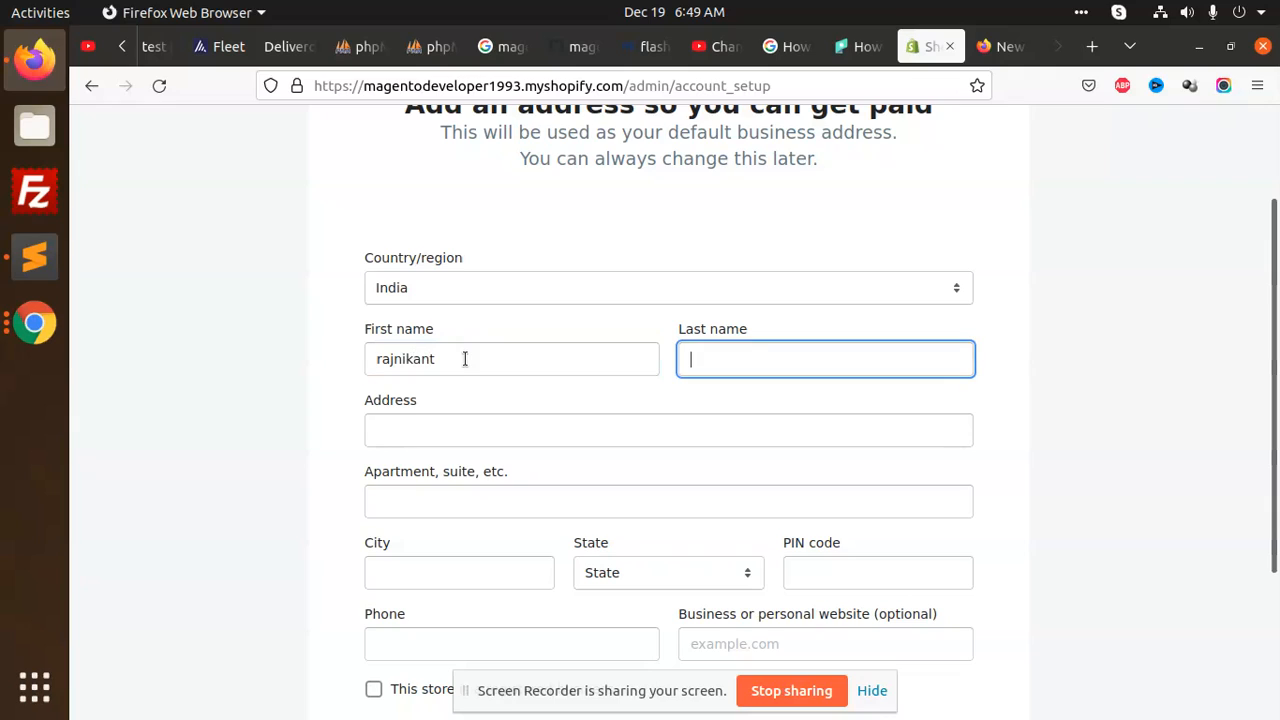
# Fill the business address from the suggestion, add the phone number, and enter the store
pyautogui.click(424, 429)
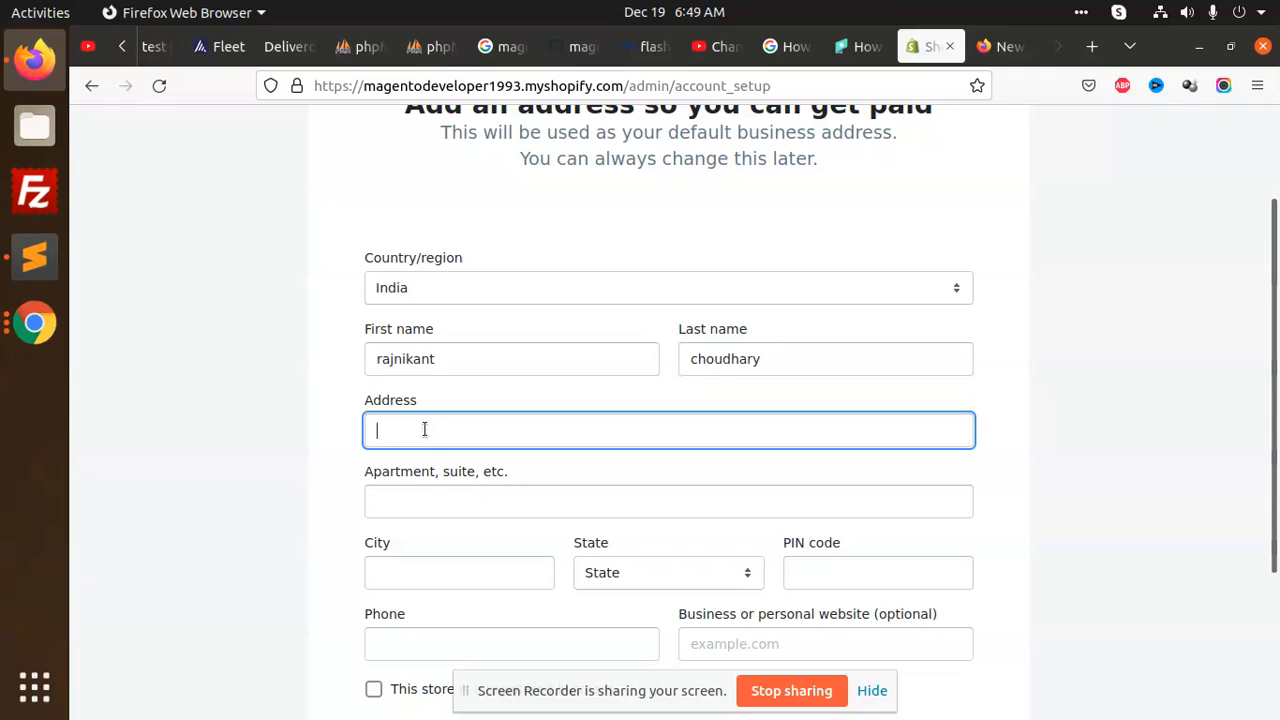
pyautogui.write('8888 t')
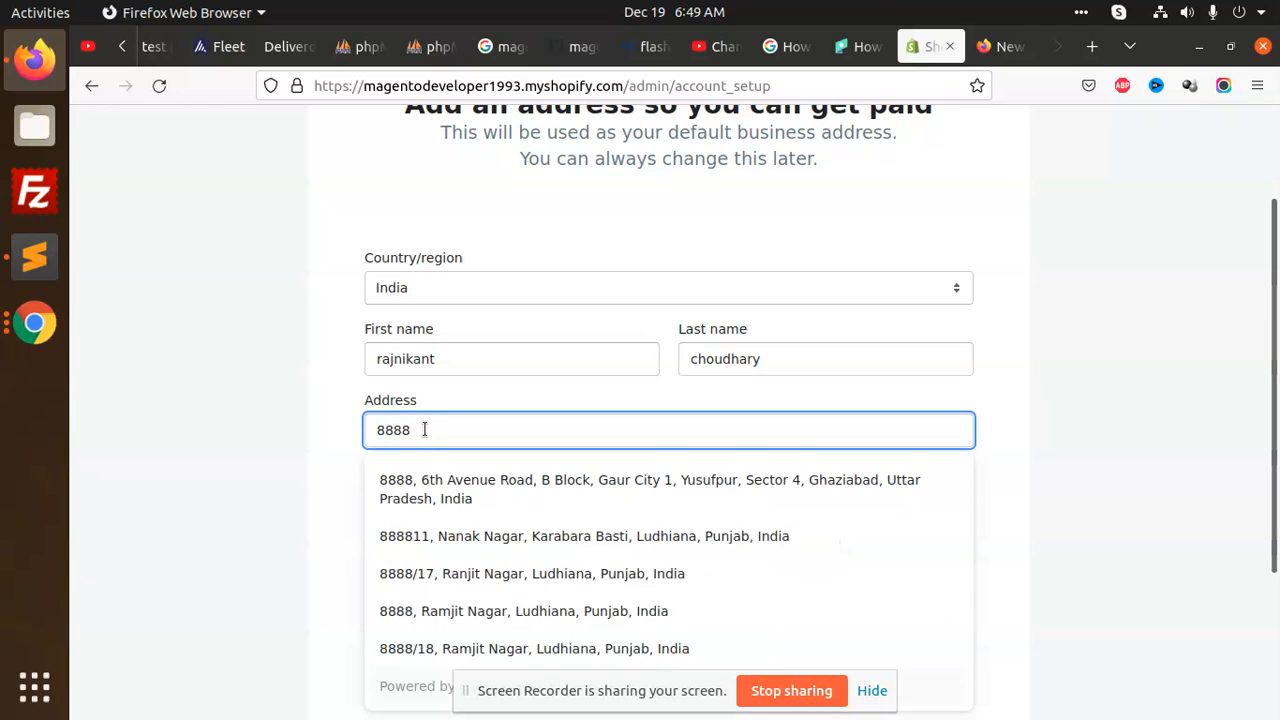
pyautogui.press('BackSpace')
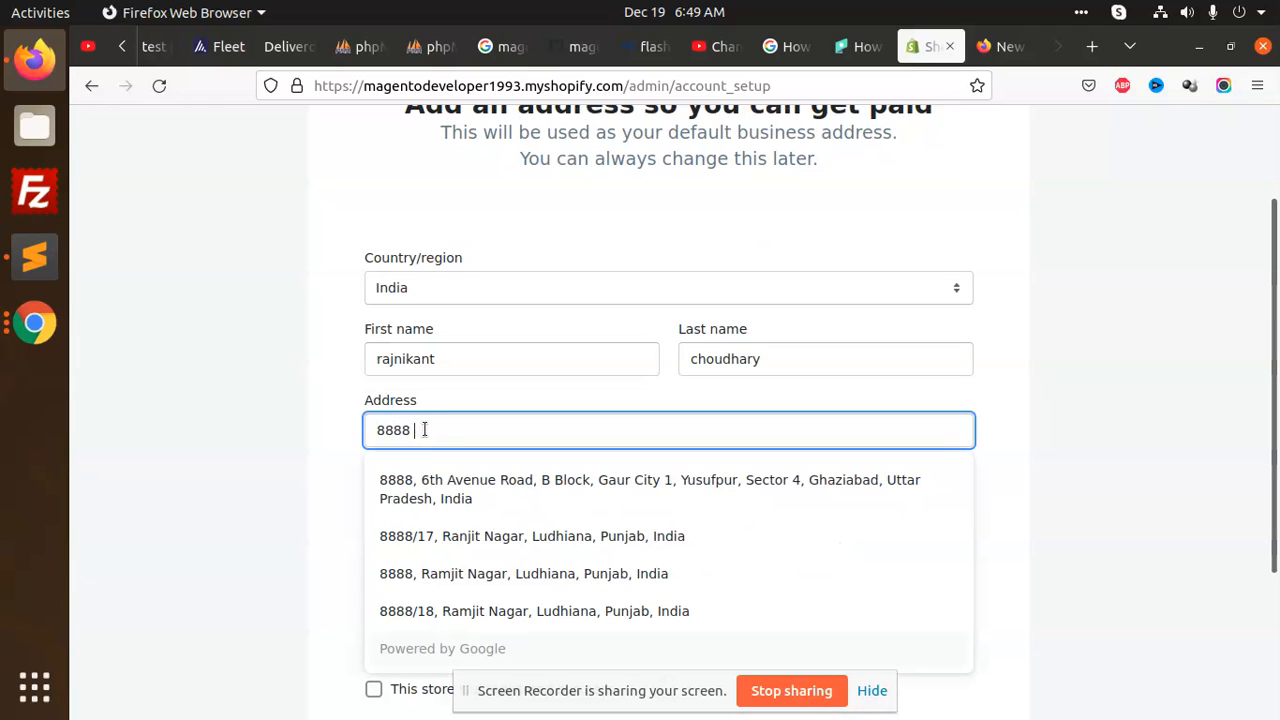
pyautogui.click(429, 486)
pyautogui.scroll(-3, 489, 375)
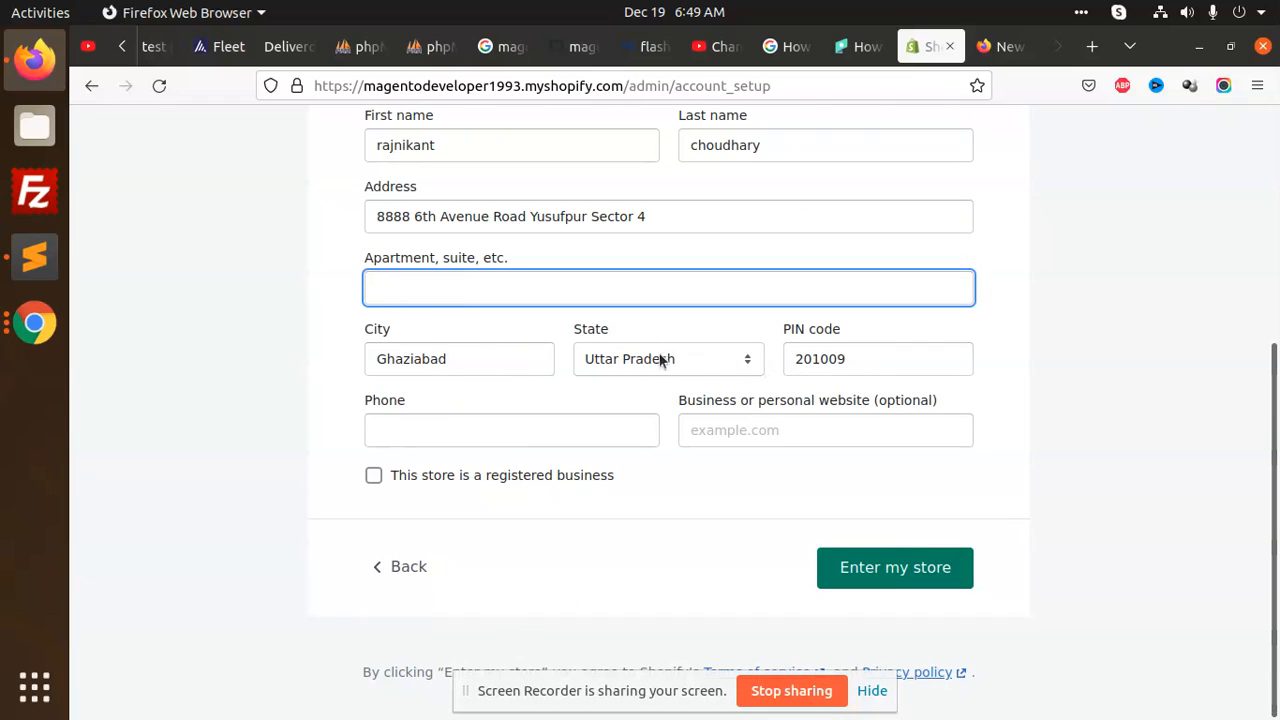
pyautogui.click(439, 430)
pyautogui.write('88888888')
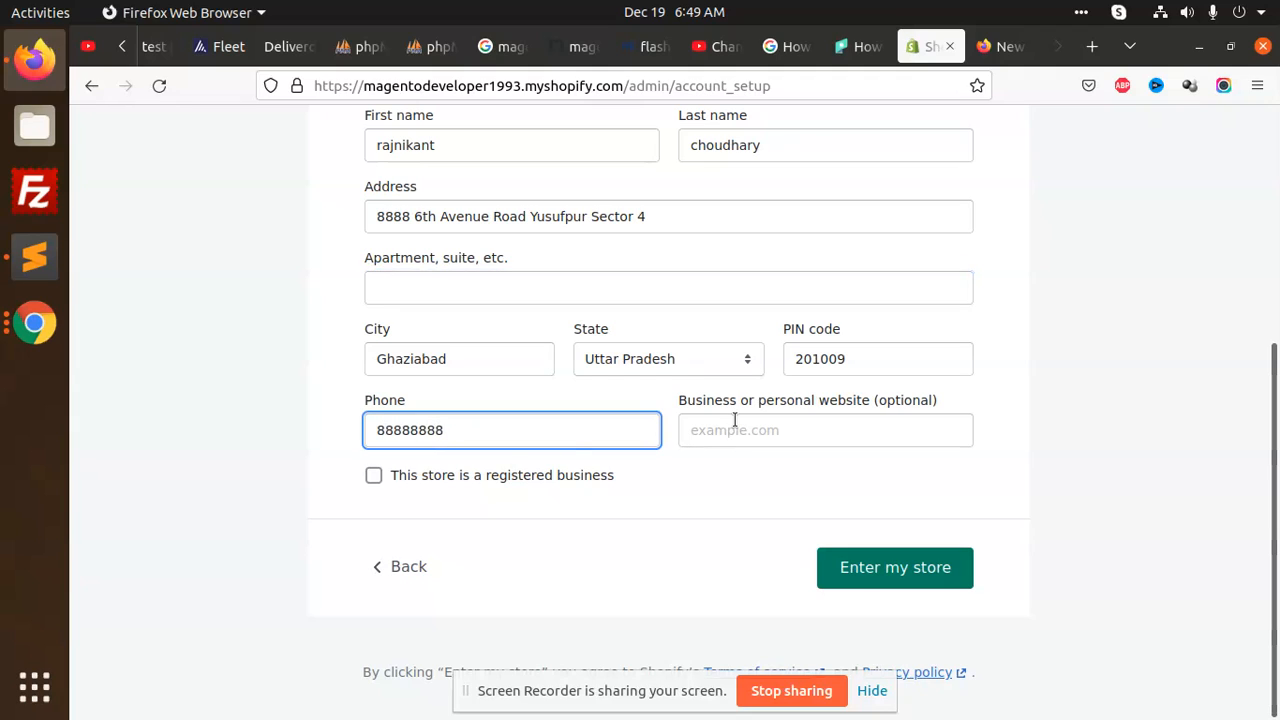
pyautogui.click(885, 568)
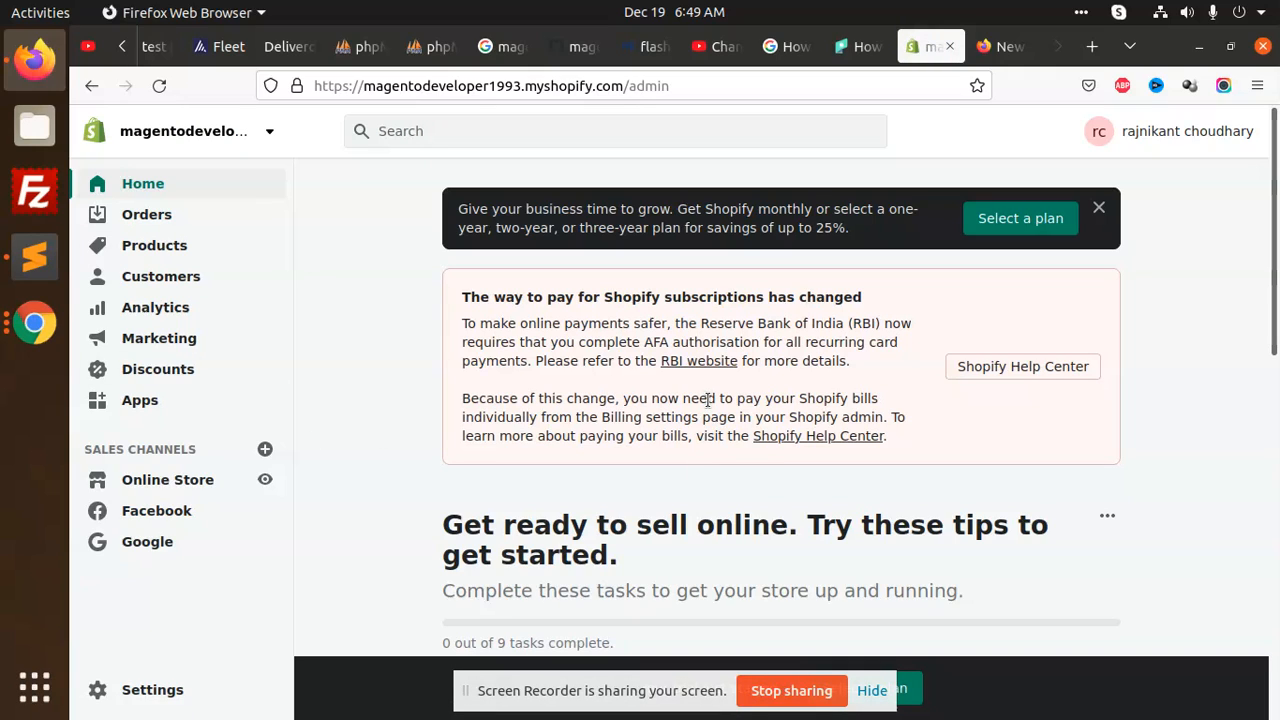
# Review the 0-of-9 launch checklist and select the myshopify domain in the address bar
pyautogui.scroll(-2, 781, 395)
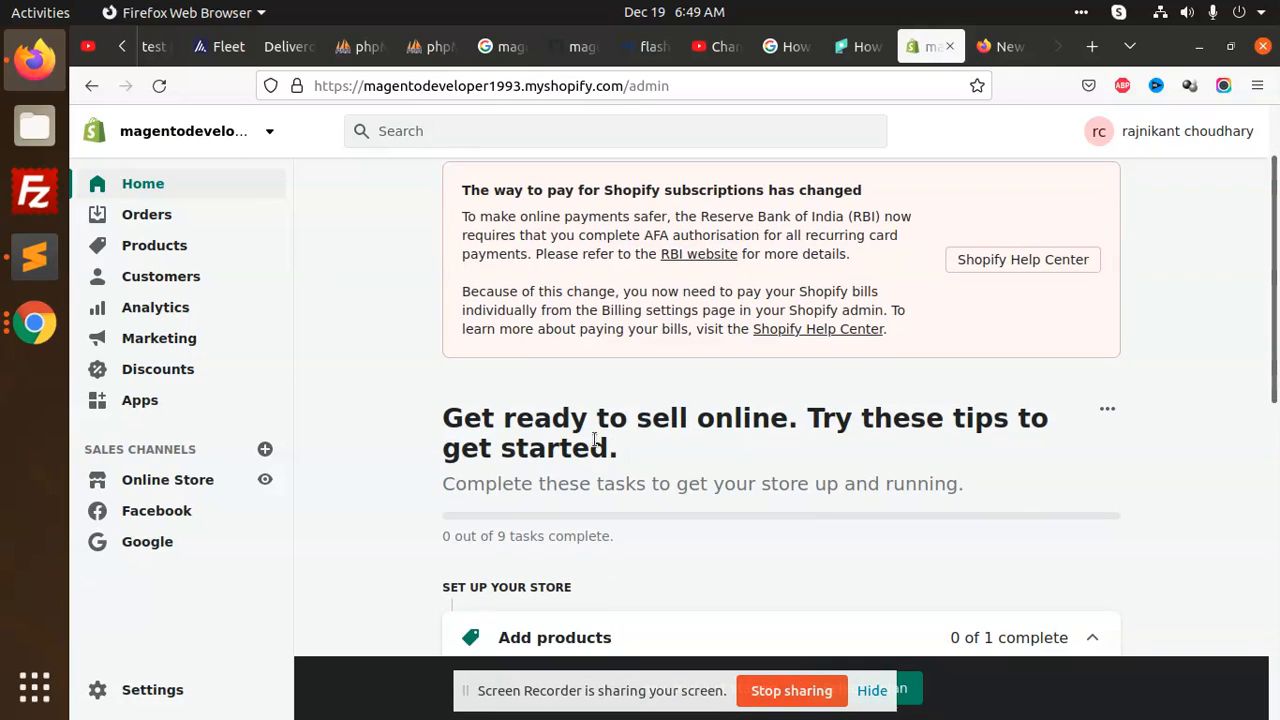
pyautogui.scroll(-6, 766, 450)
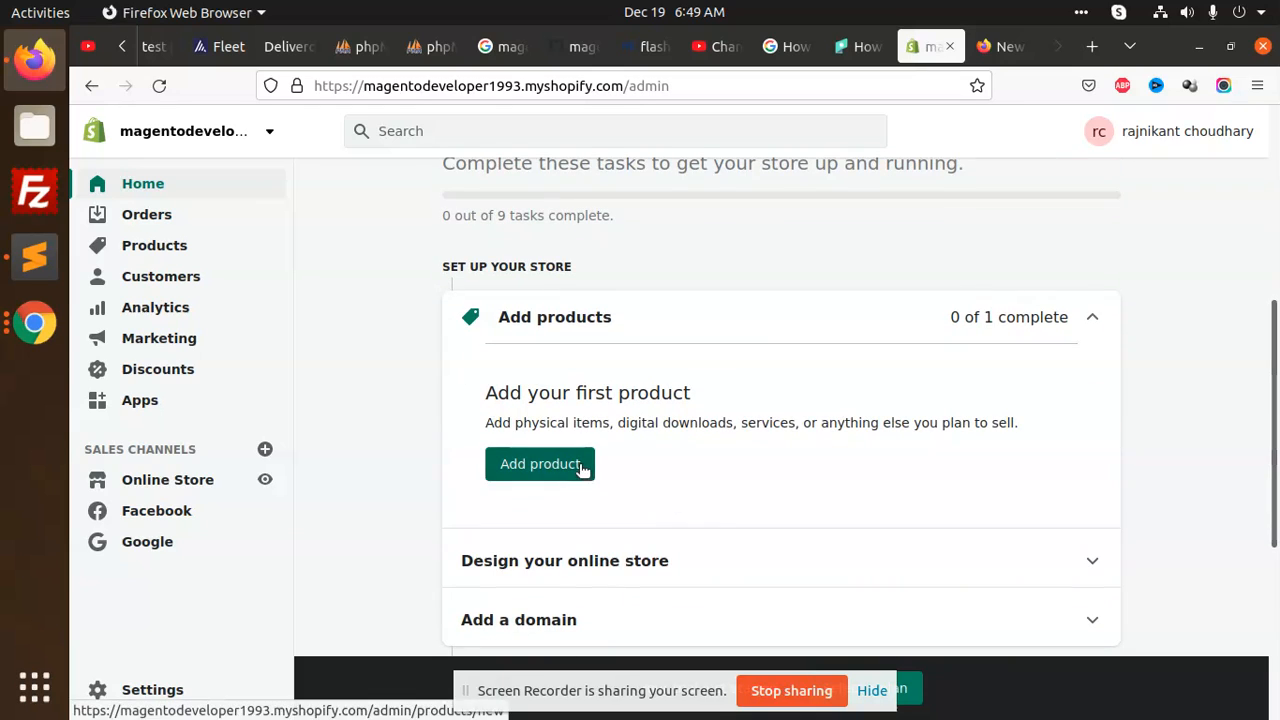
pyautogui.scroll(-4, 560, 455)
pyautogui.scroll(-2, 603, 447)
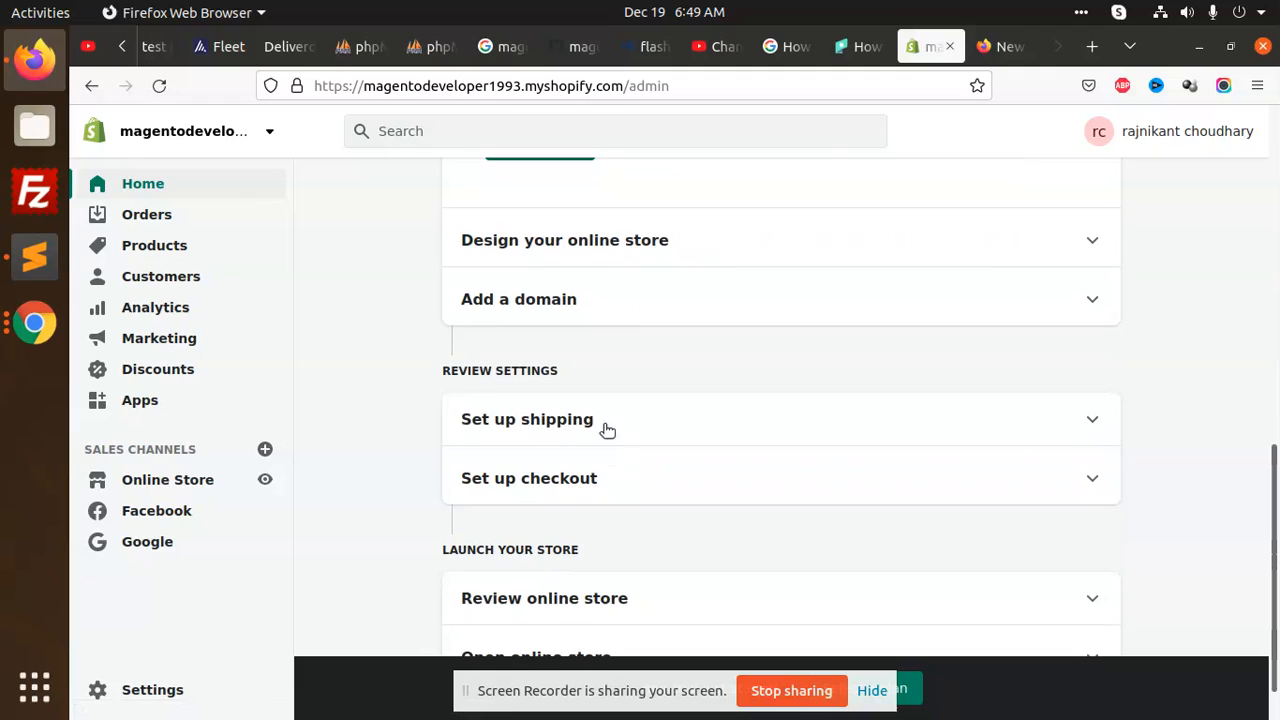
pyautogui.scroll(-1, 589, 474)
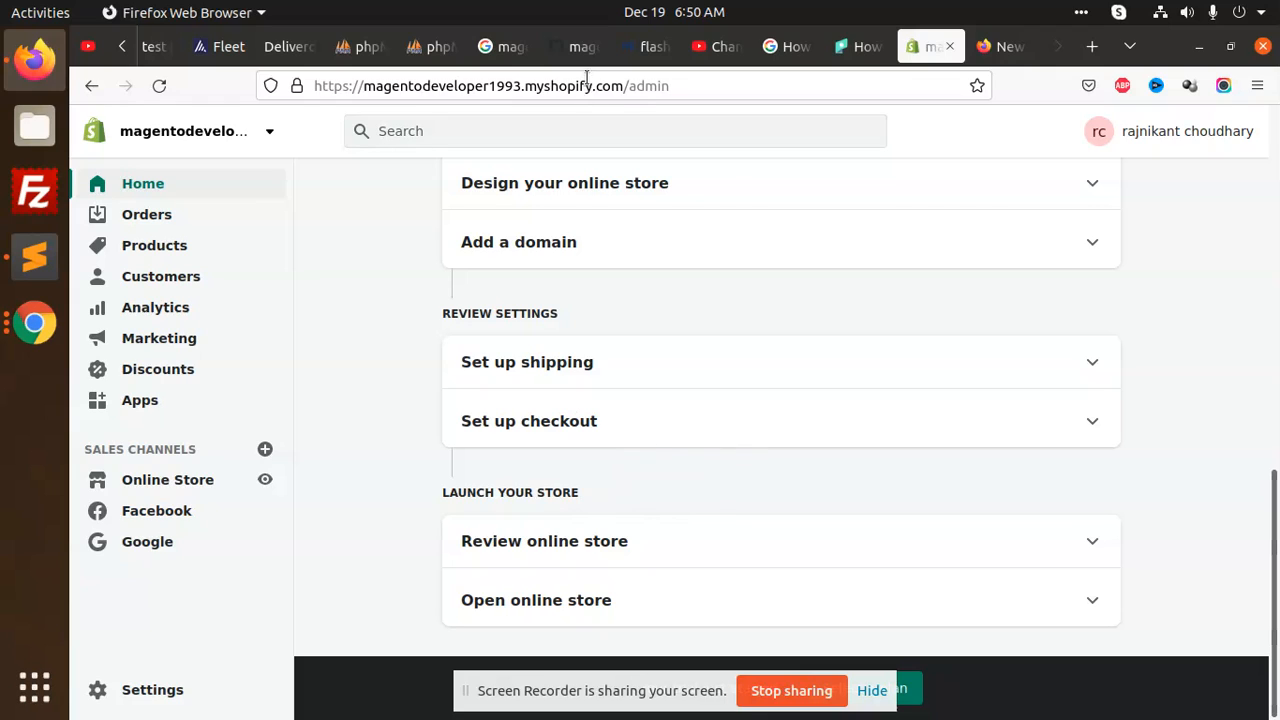
pyautogui.moveTo(622, 88); pyautogui.dragTo(311, 94)
pyautogui.hotkey('ctrl', 'c')
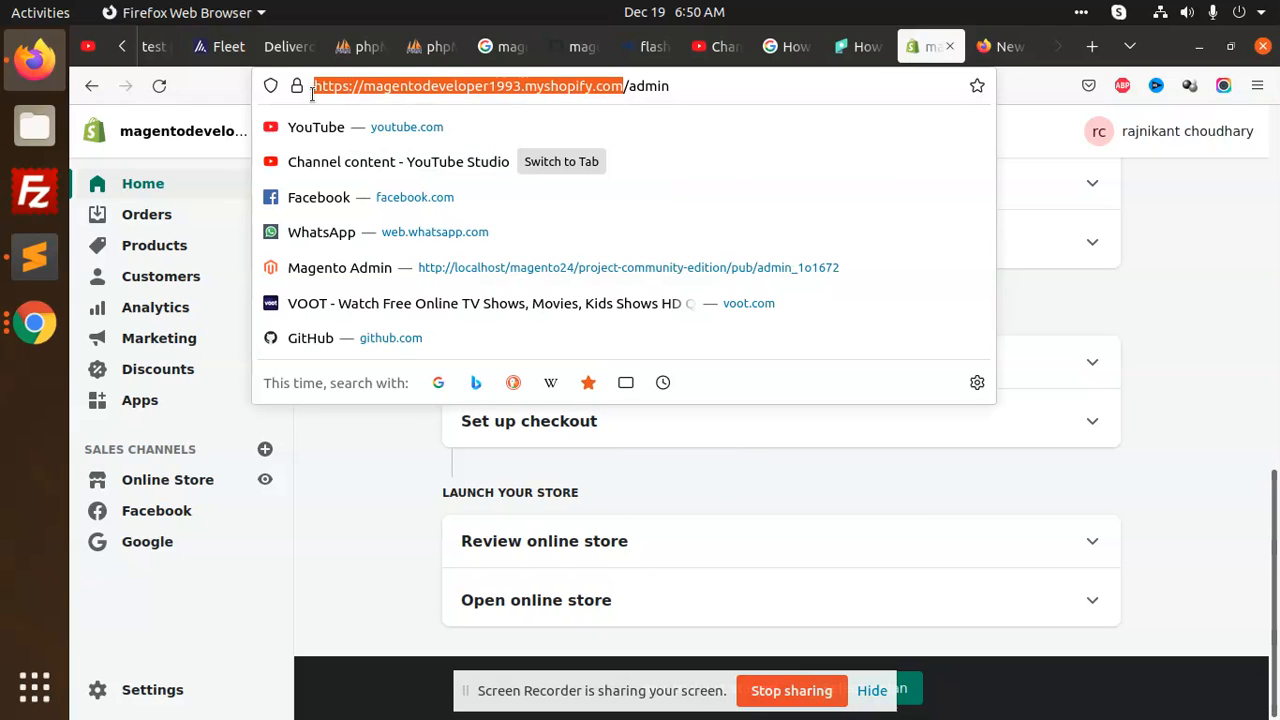
# Open the store domain in a new tab, find the 'Shop has no theme' error, and return to admin
pyautogui.click(1018, 52)
pyautogui.click(830, 85)
pyautogui.hotkey('ctrl', 'v')
pyautogui.press('Return')
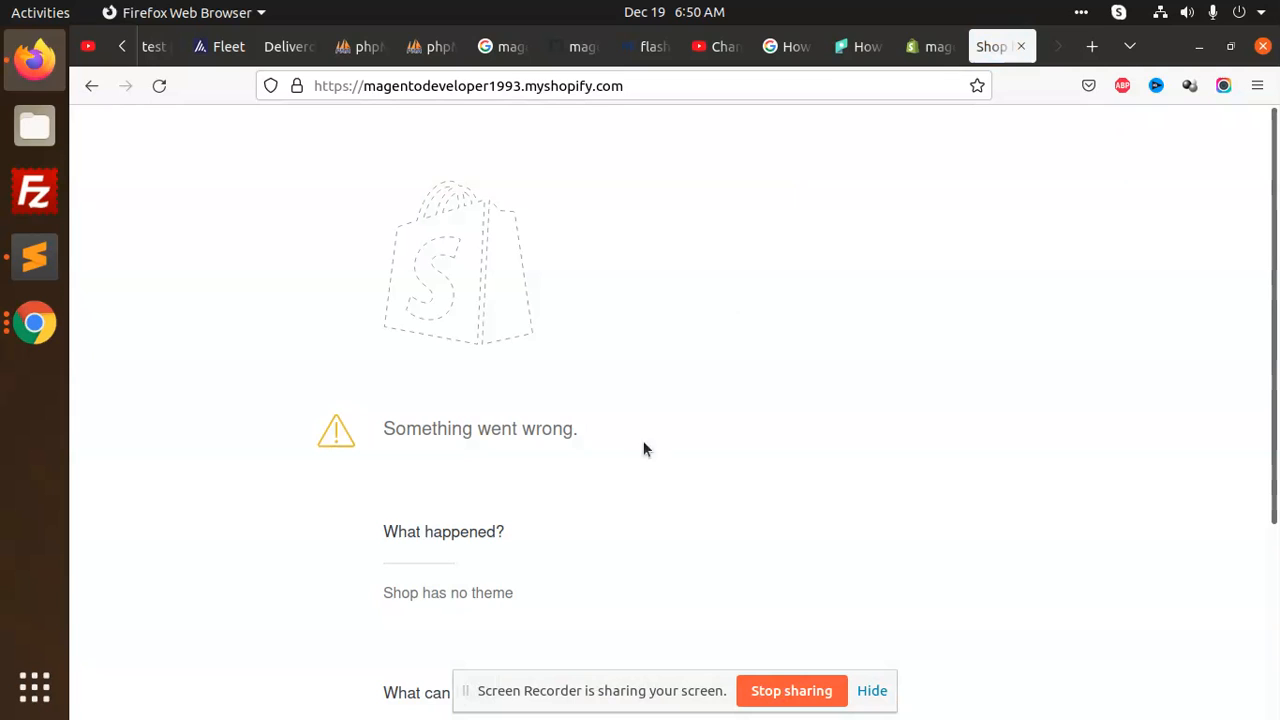
pyautogui.scroll(-3, 591, 463)
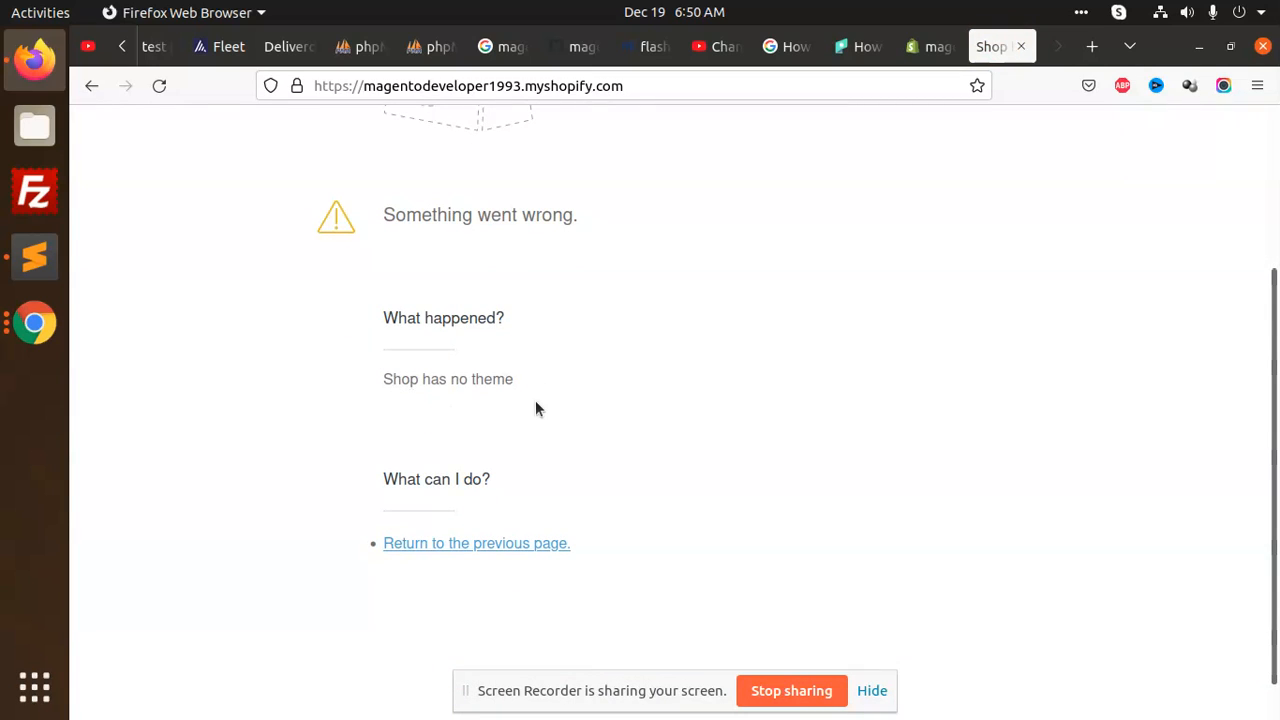
pyautogui.scroll(3, 467, 336)
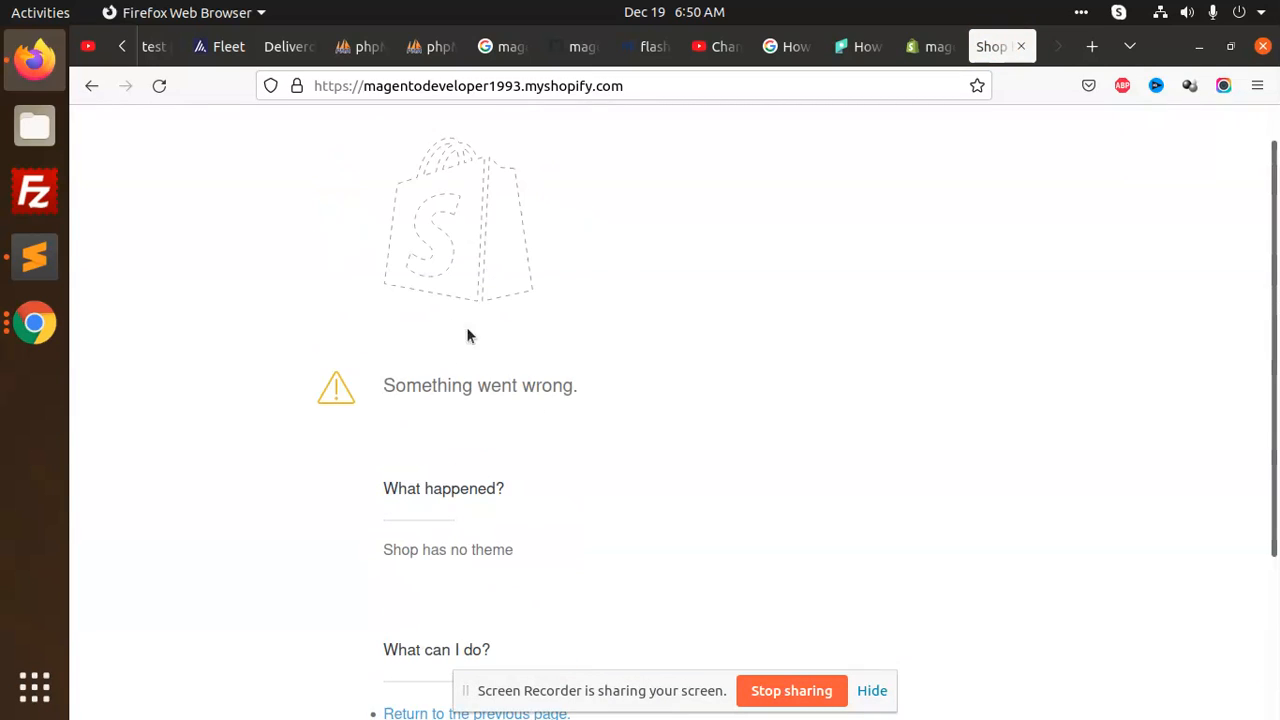
pyautogui.moveTo(372, 550); pyautogui.dragTo(582, 554)
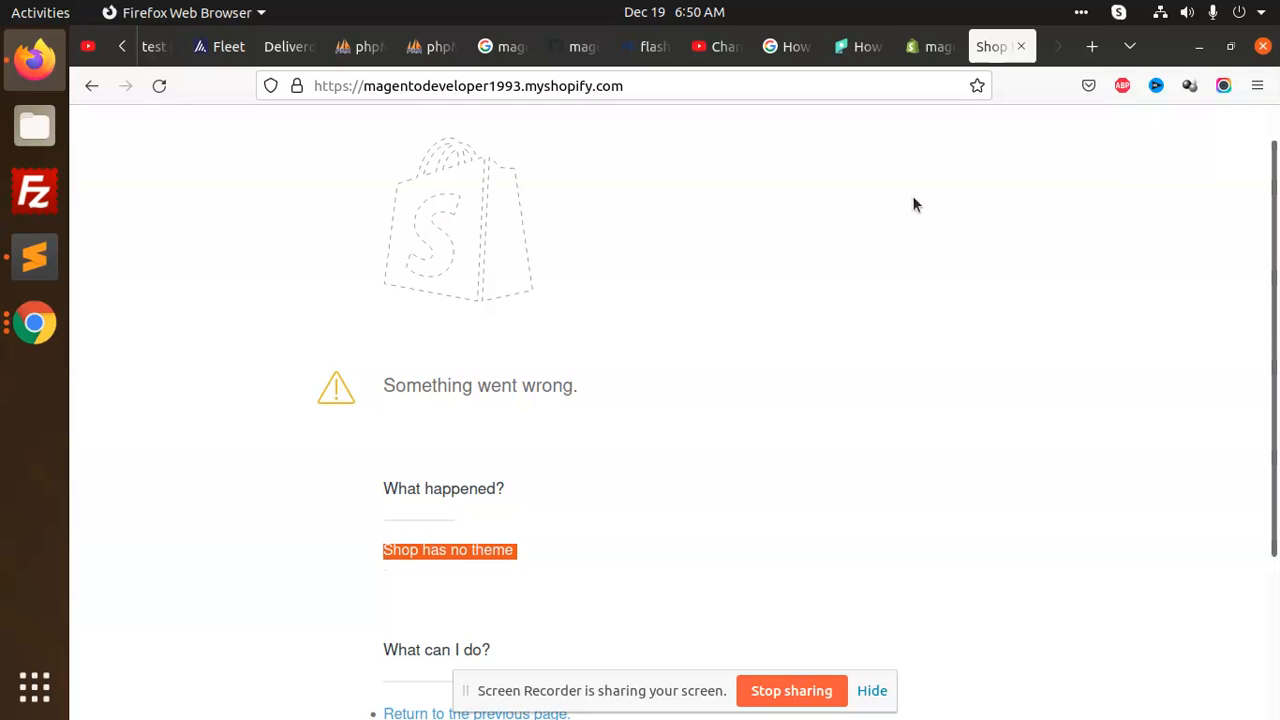
pyautogui.click(940, 47)
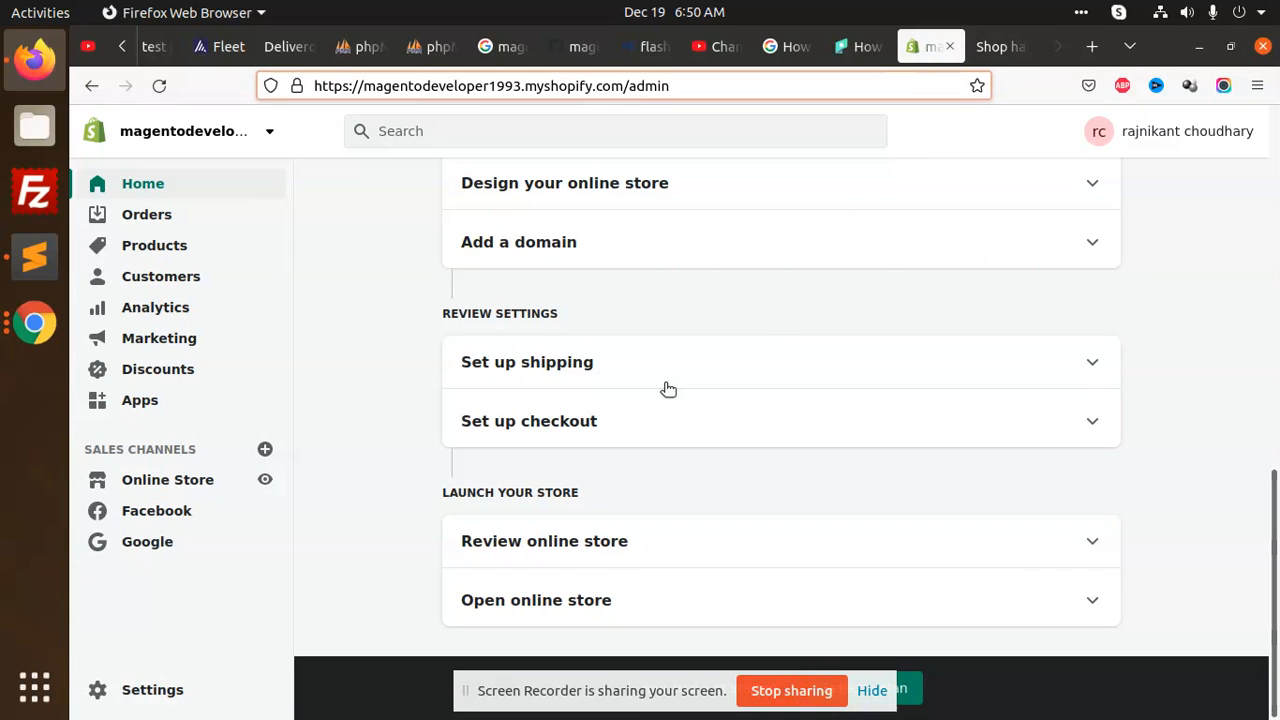
pyautogui.scroll(5, 682, 393)
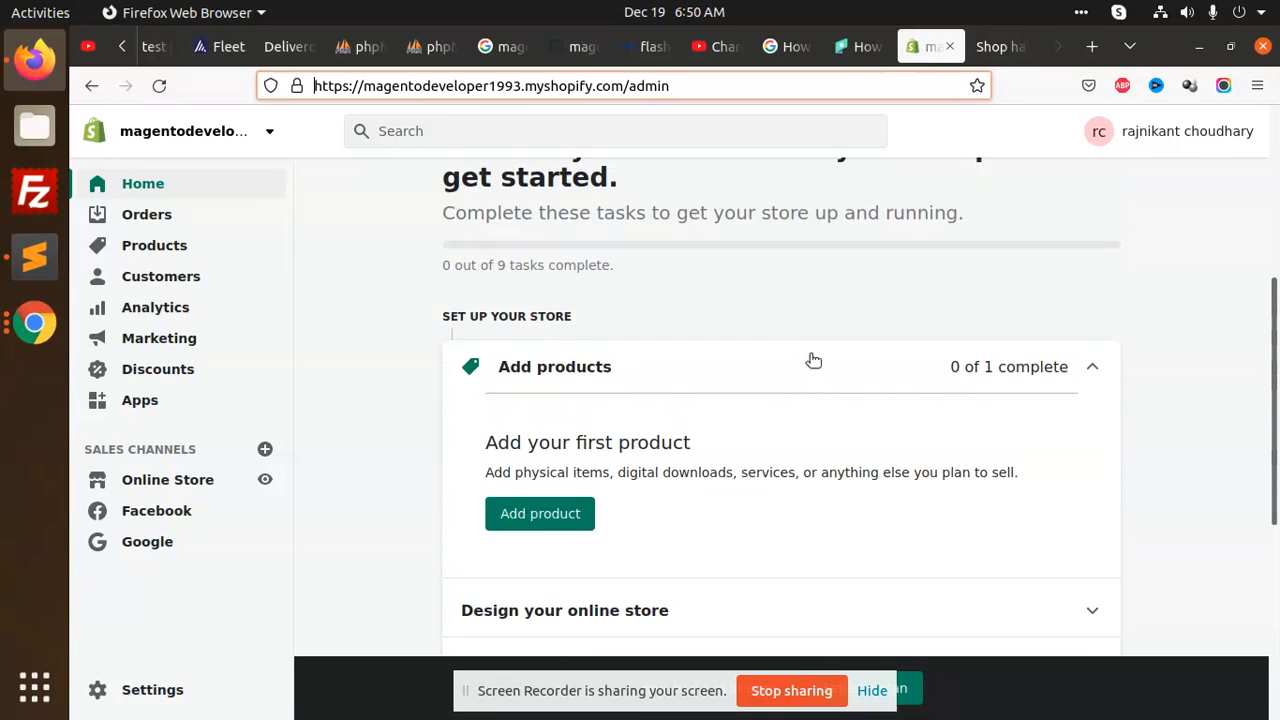
# Start a new product titled 'test' with description 'hello this test prodyuct'
pyautogui.click(566, 407)
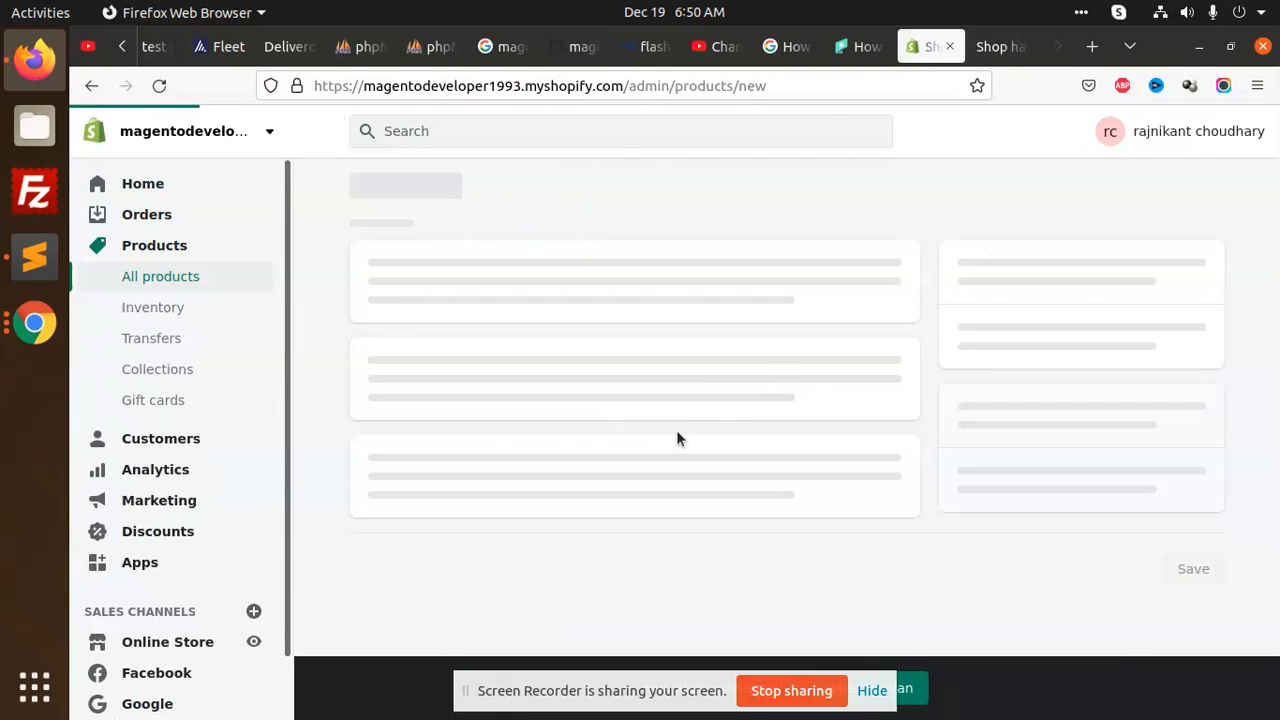
pyautogui.click(439, 277)
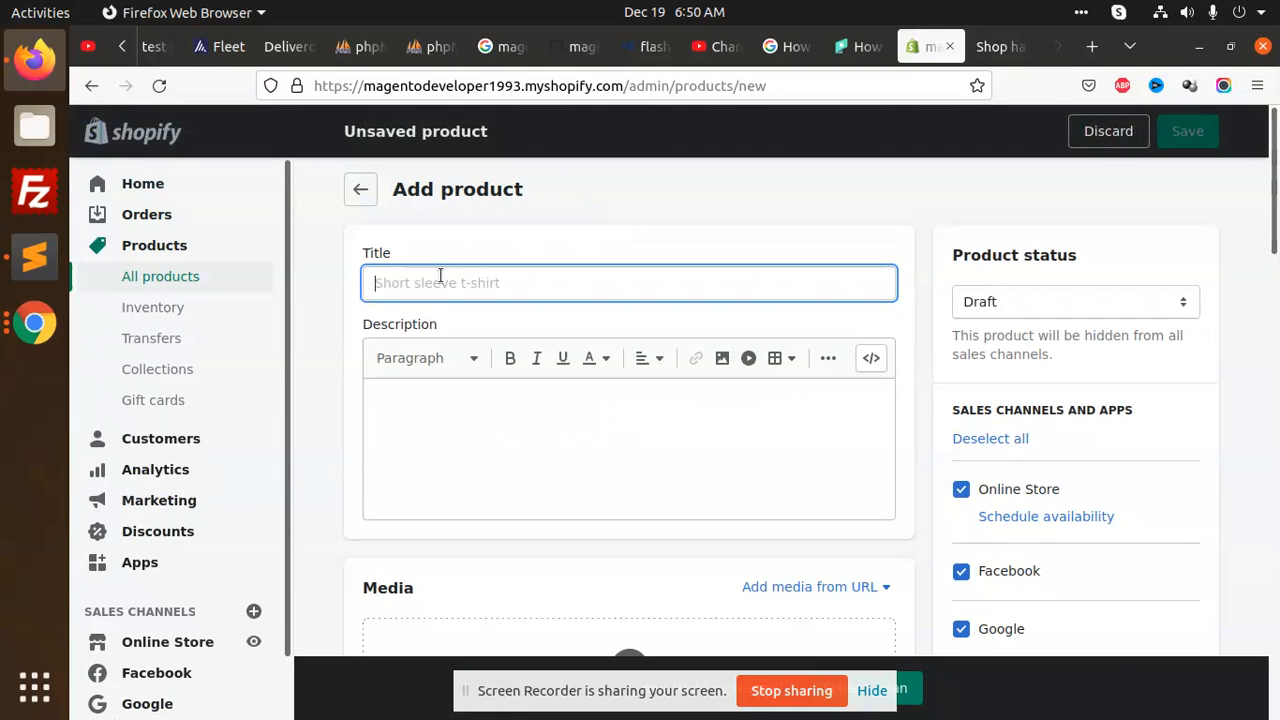
pyautogui.write('test')
pyautogui.click(451, 460)
pyautogui.write('hell')
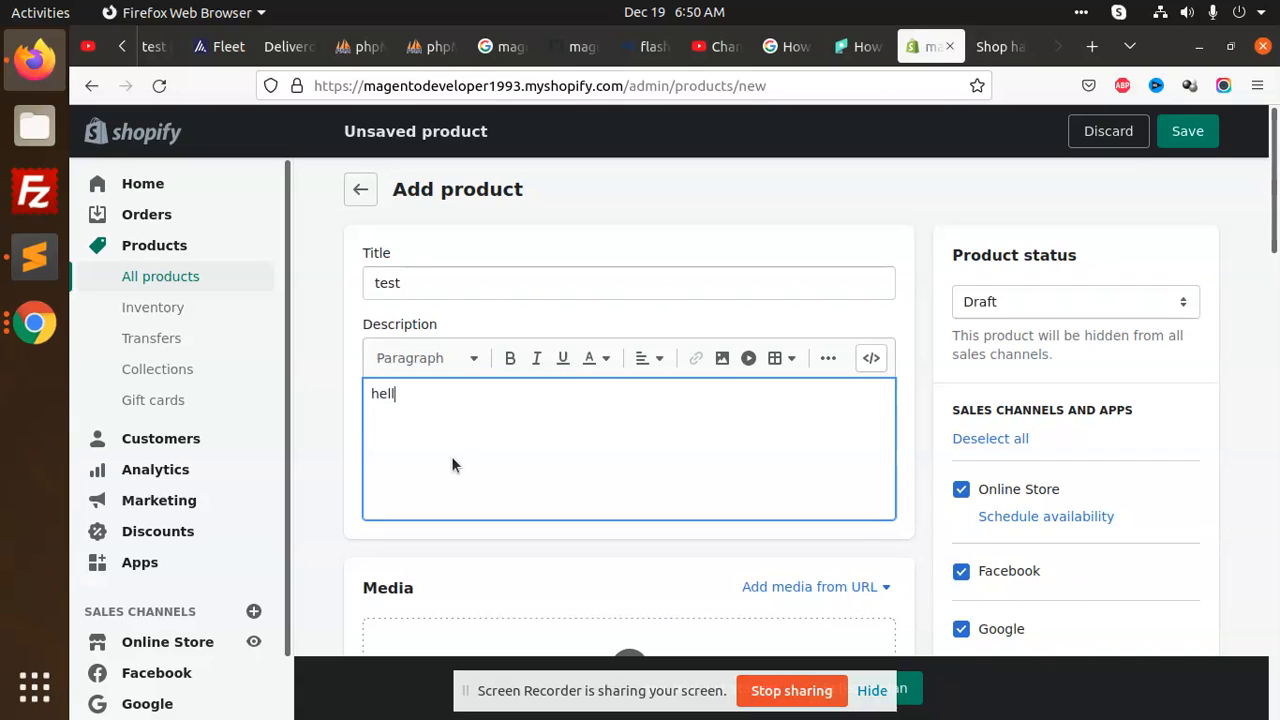
pyautogui.write('o this test prodyuct')
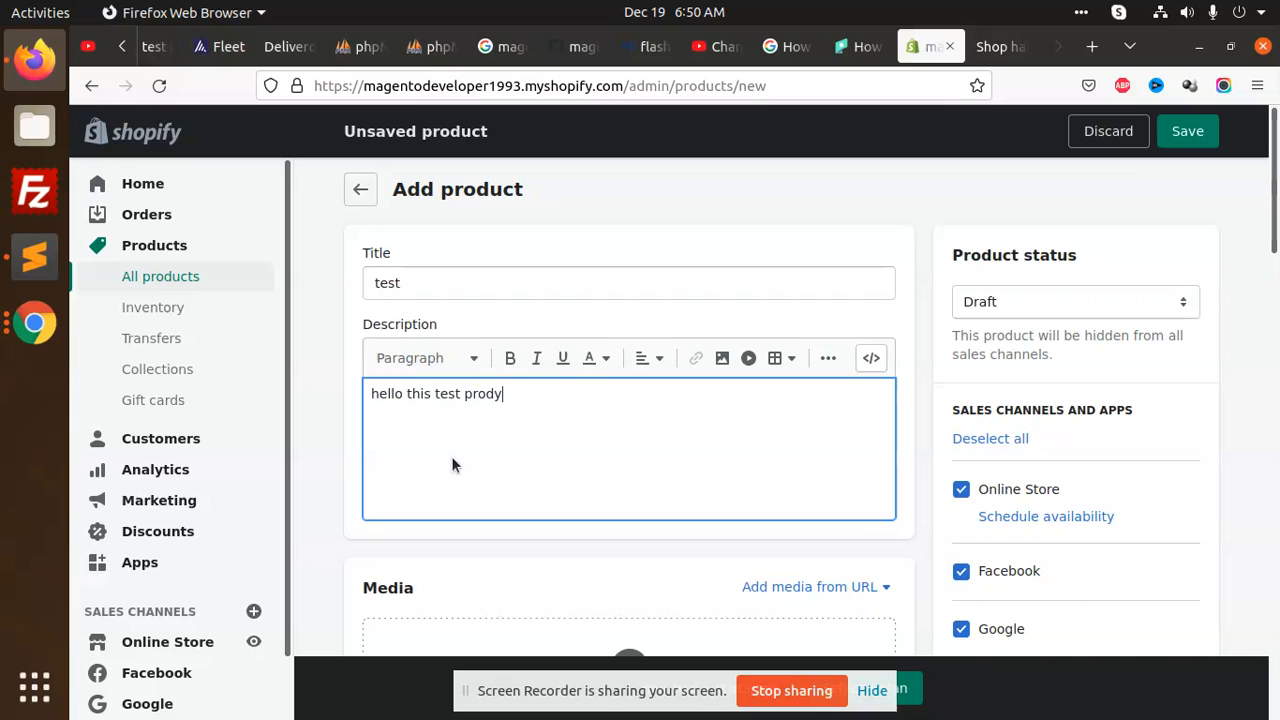
# Upload the 'Add New customer in Magento 2' image from Downloads as product media
pyautogui.scroll(-3, 466, 391)
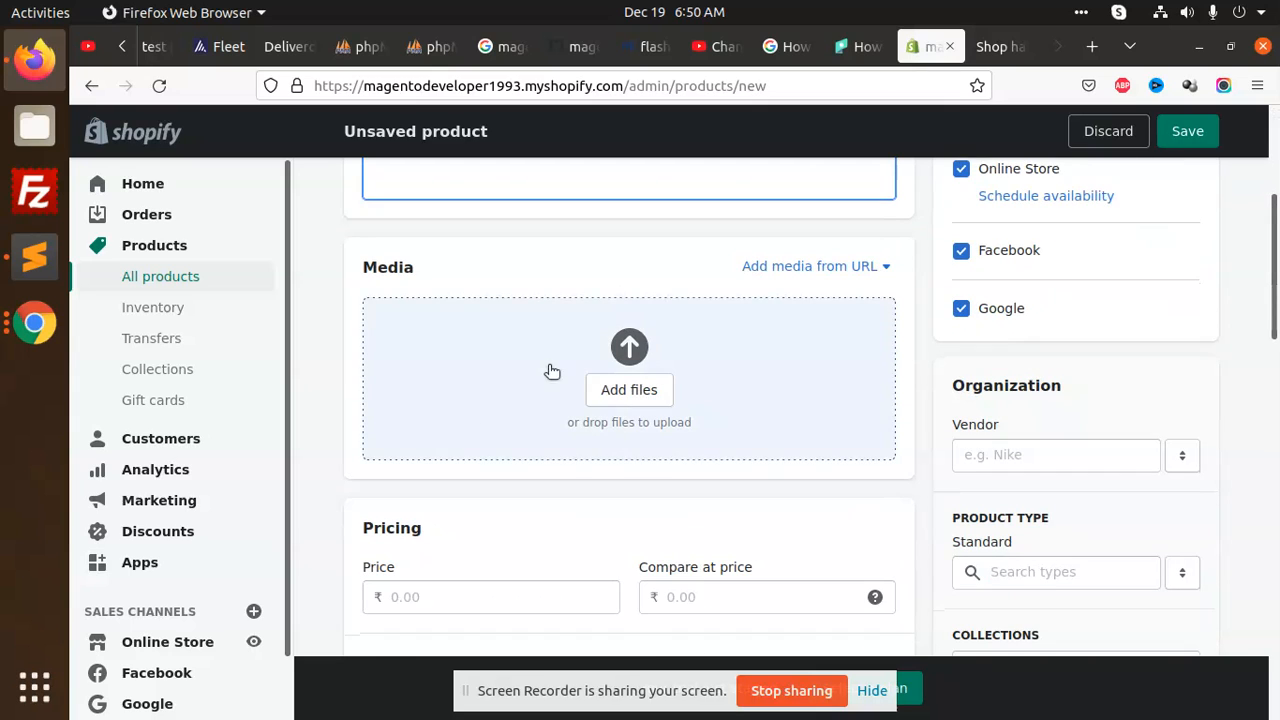
pyautogui.click(624, 348)
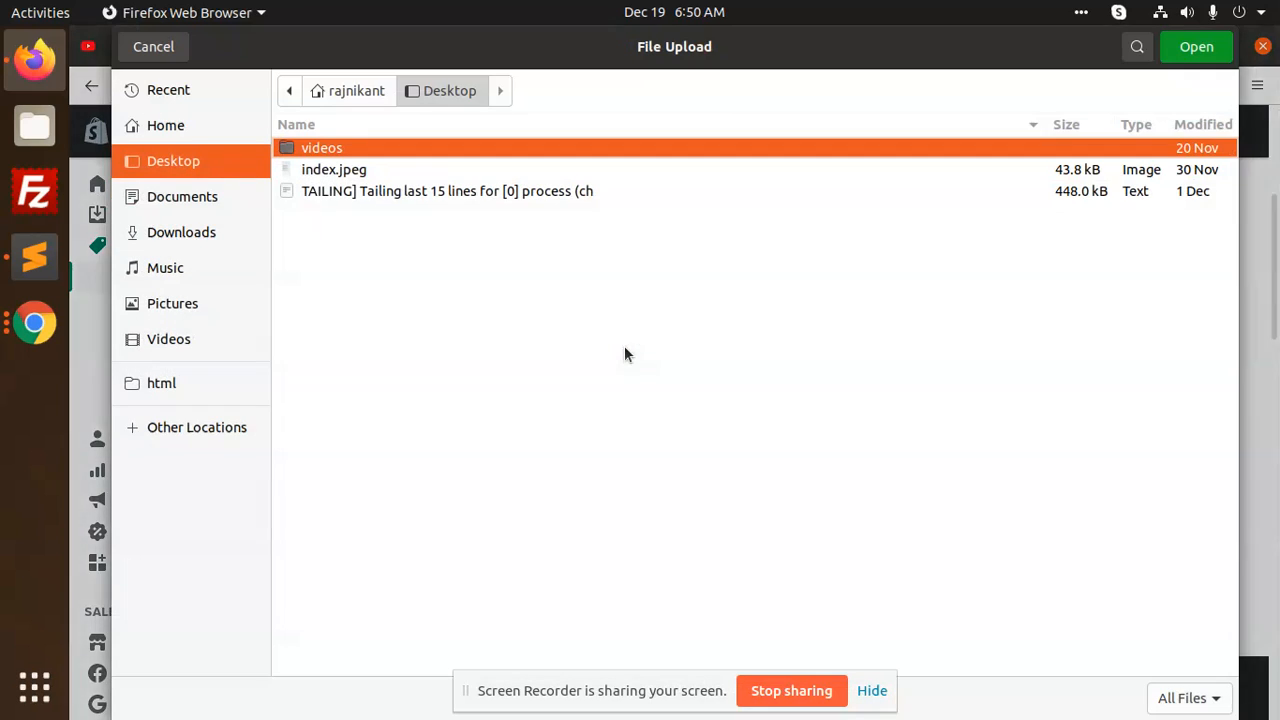
pyautogui.click(210, 235)
pyautogui.scroll(-10, 523, 363)
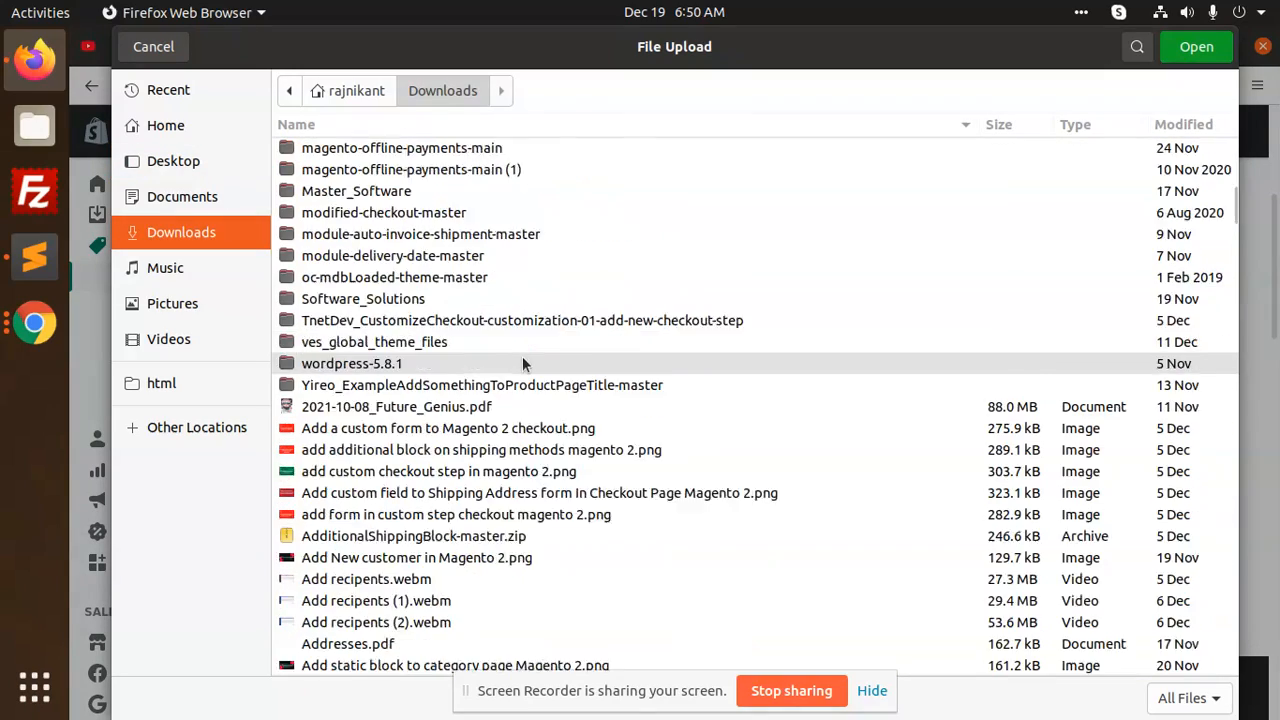
pyautogui.doubleClick(433, 303)
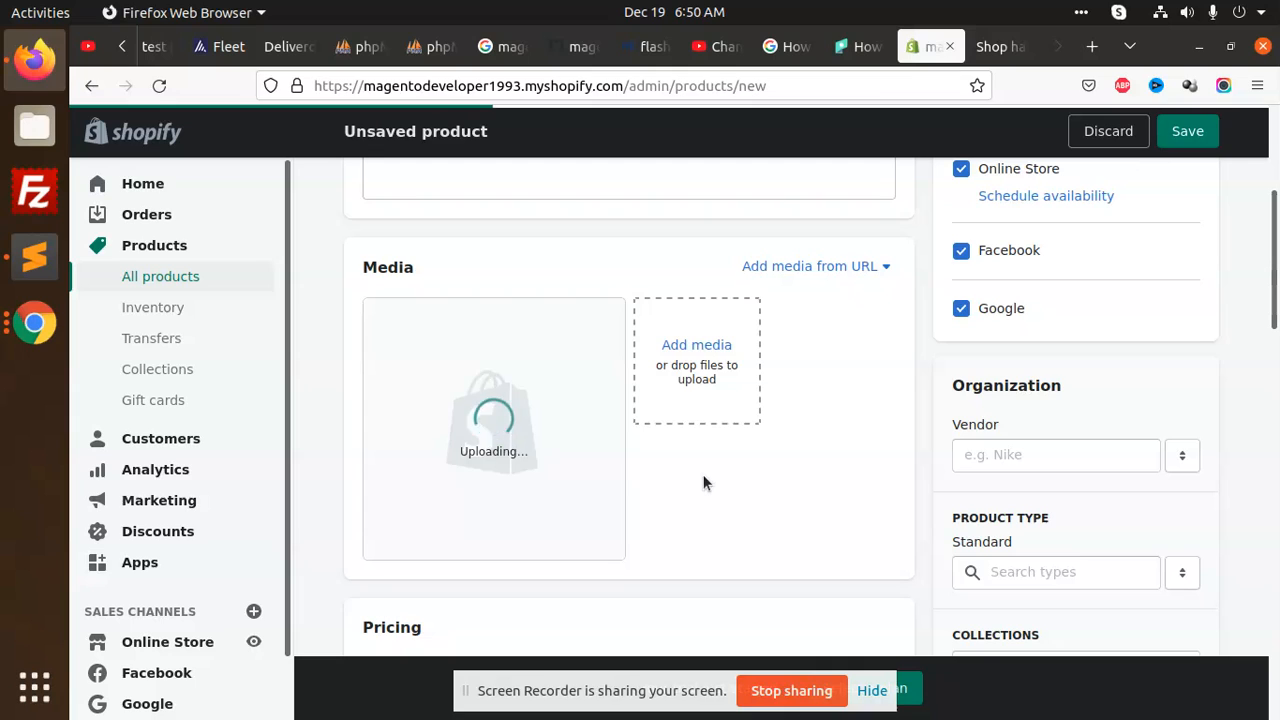
# Set price 11, cost per item 11, and SKU 4444444
pyautogui.scroll(-2, 703, 474)
pyautogui.scroll(-2, 704, 476)
pyautogui.click(540, 376)
pyautogui.write('11')
pyautogui.click(728, 377)
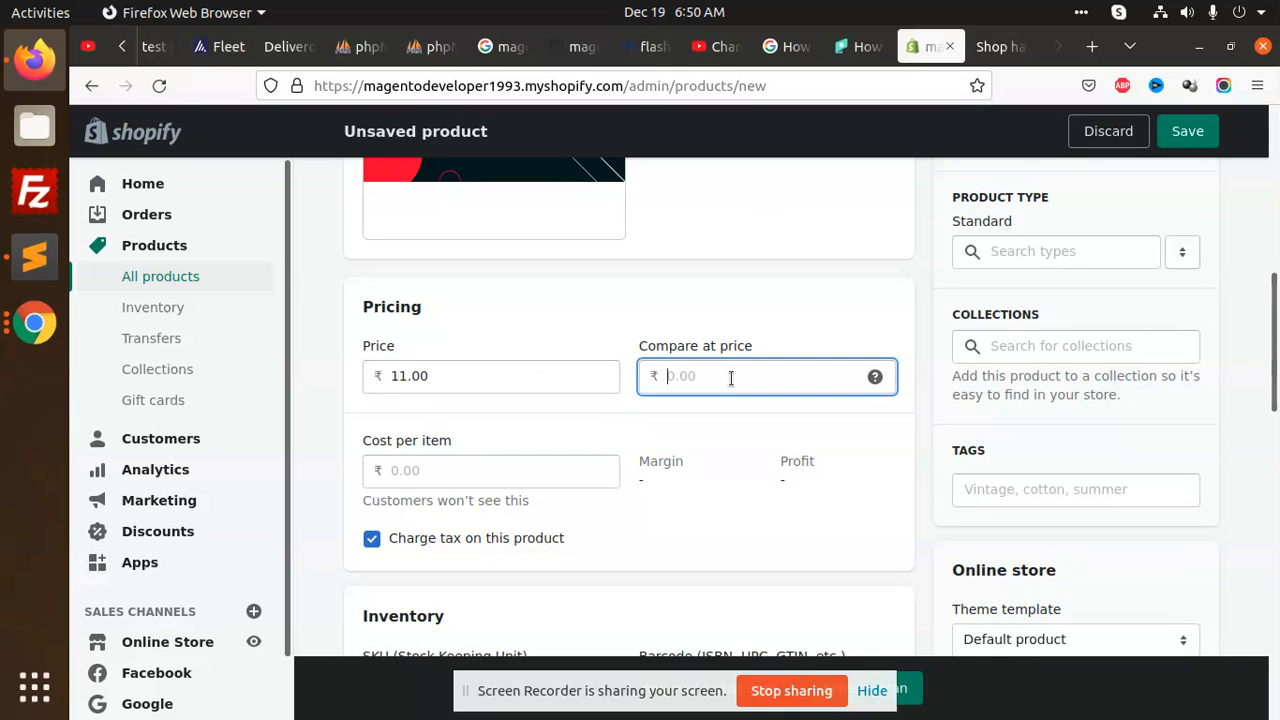
pyautogui.click(496, 471)
pyautogui.write('11')
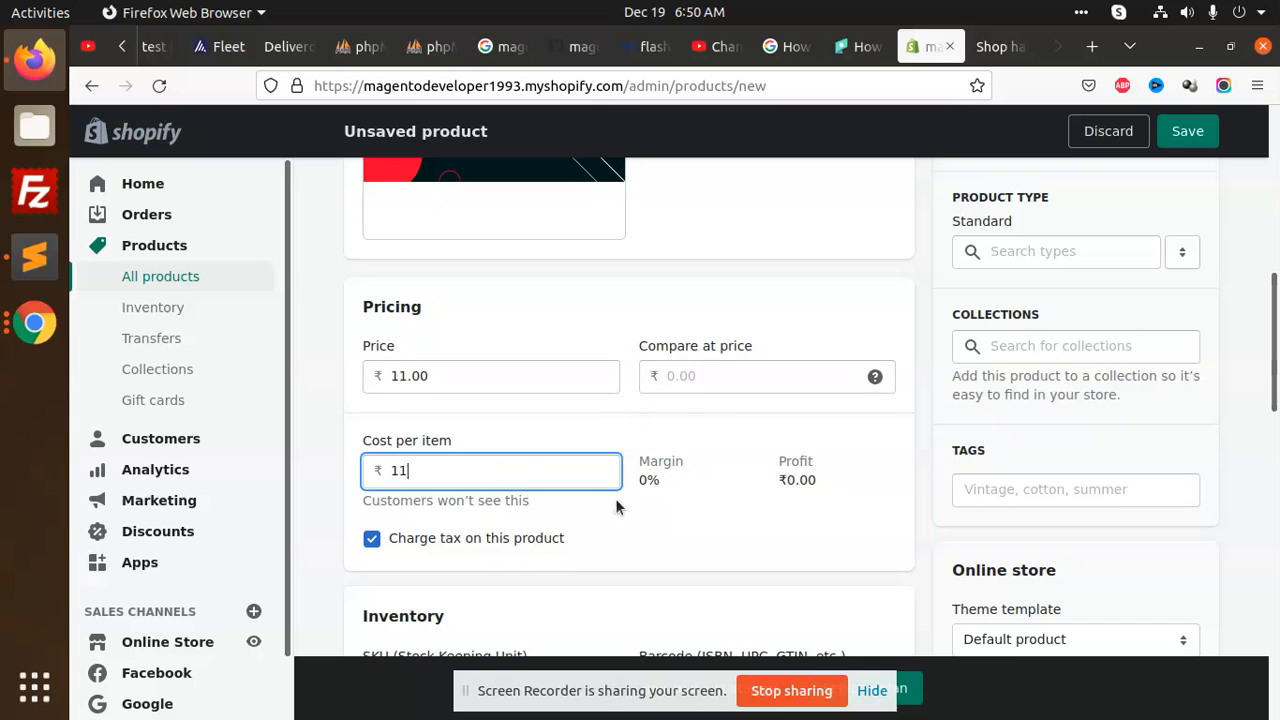
pyautogui.scroll(-2, 600, 490)
pyautogui.scroll(-1, 522, 450)
pyautogui.click(533, 354)
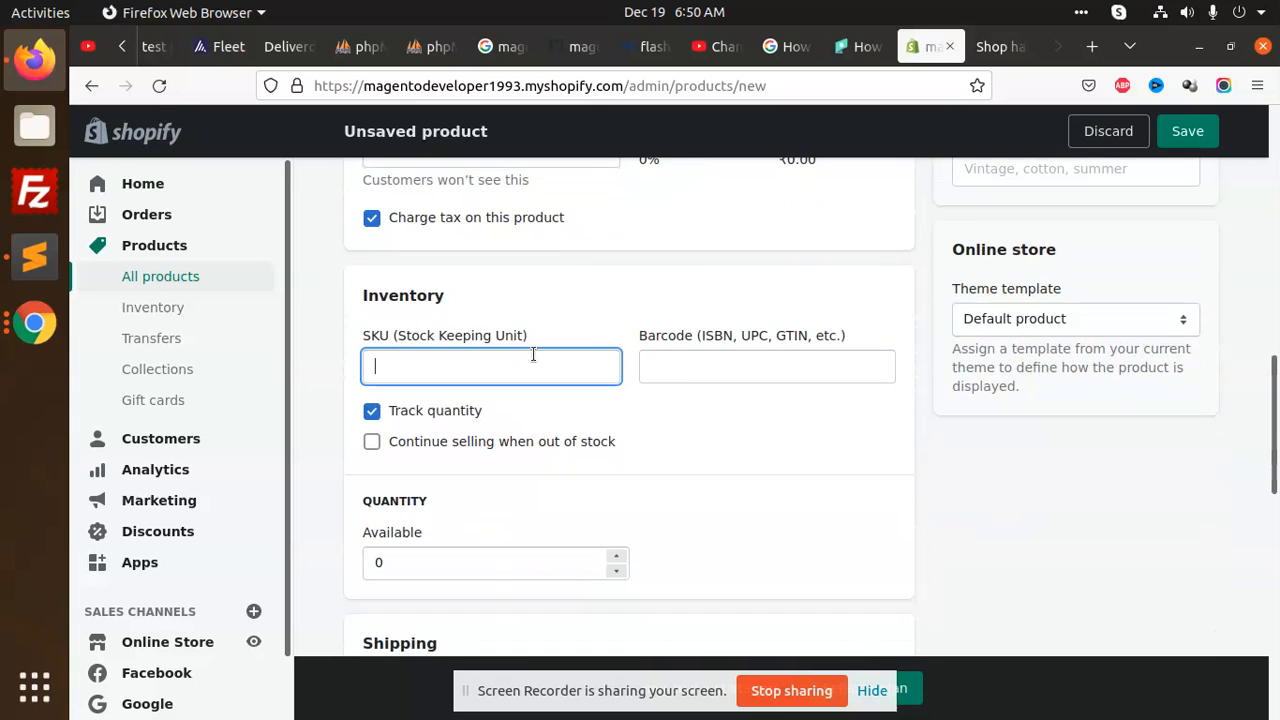
pyautogui.write('4444444')
pyautogui.click(689, 407)
# Set available quantity to 555 and weight to 11 kg
pyautogui.scroll(-3, 660, 415)
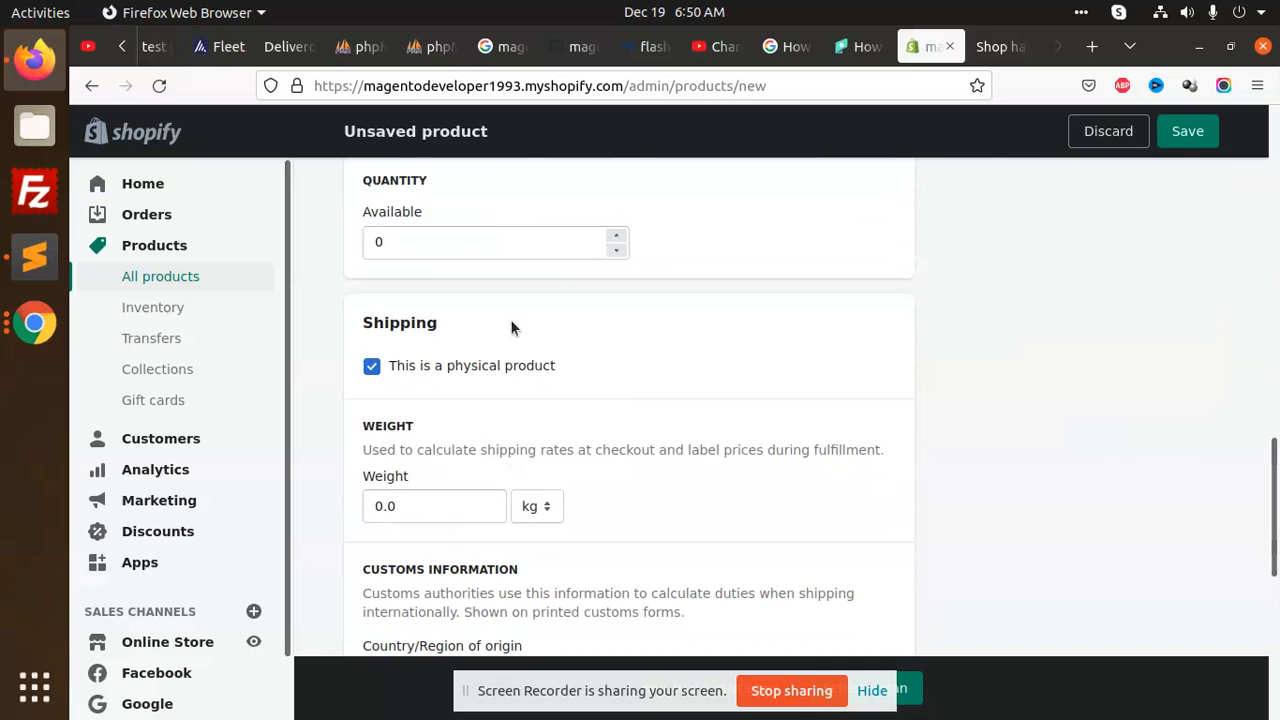
pyautogui.click(451, 251)
pyautogui.write('555')
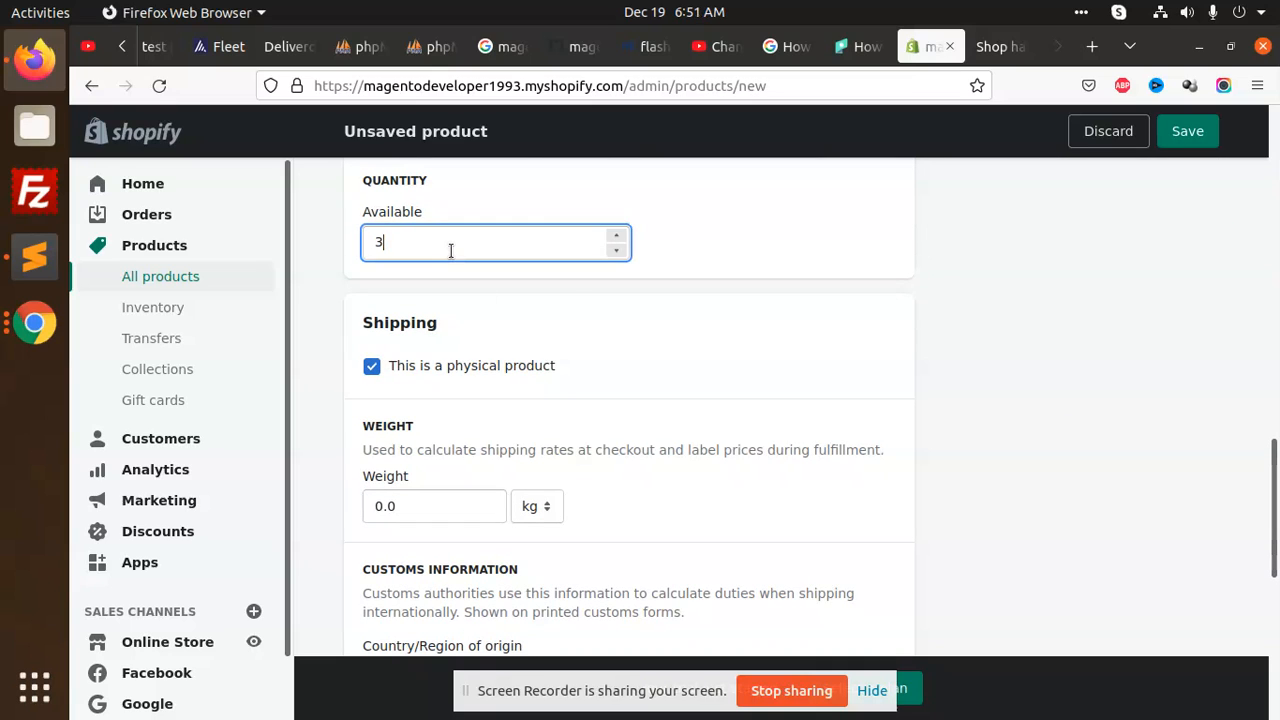
pyautogui.scroll(-2, 623, 372)
pyautogui.moveTo(452, 294); pyautogui.dragTo(199, 287)
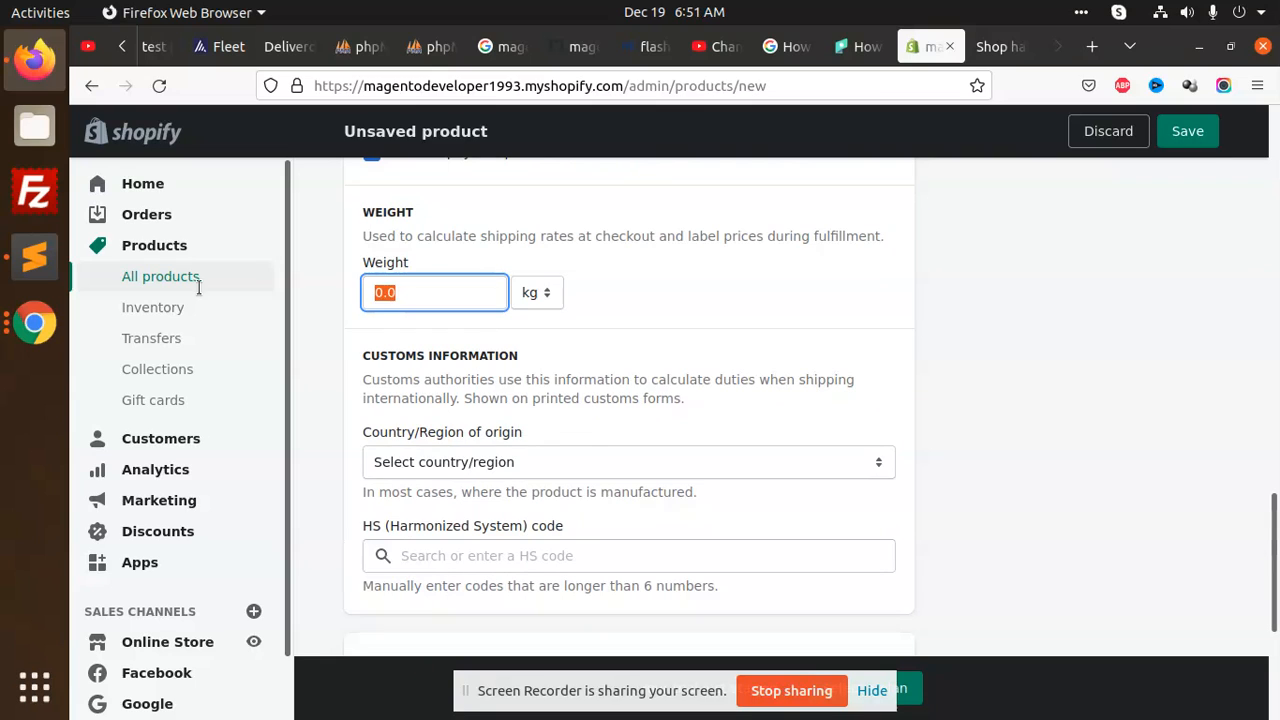
pyautogui.write('11')
# Set the country of origin to India
pyautogui.click(616, 453)
pyautogui.press('Escape')
pyautogui.click(597, 314)
pyautogui.scroll(-2, 706, 422)
pyautogui.click(558, 343)
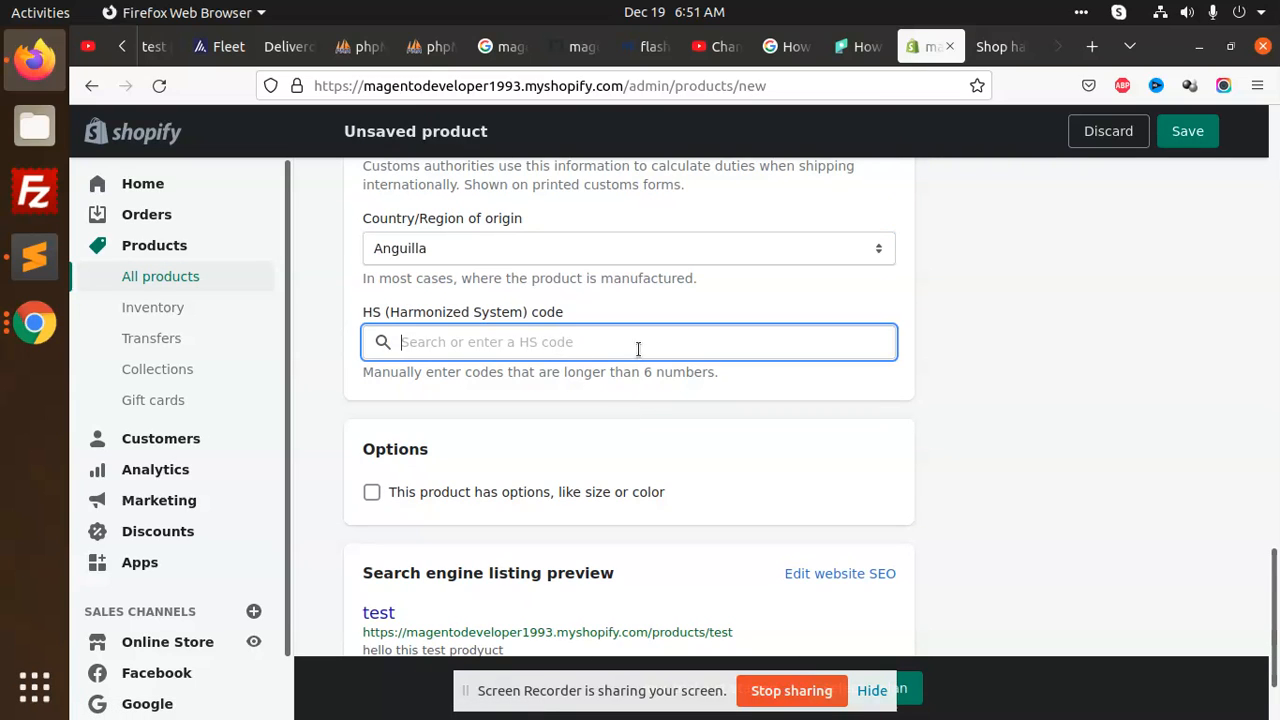
pyautogui.scroll(1, 643, 347)
pyautogui.click(645, 353)
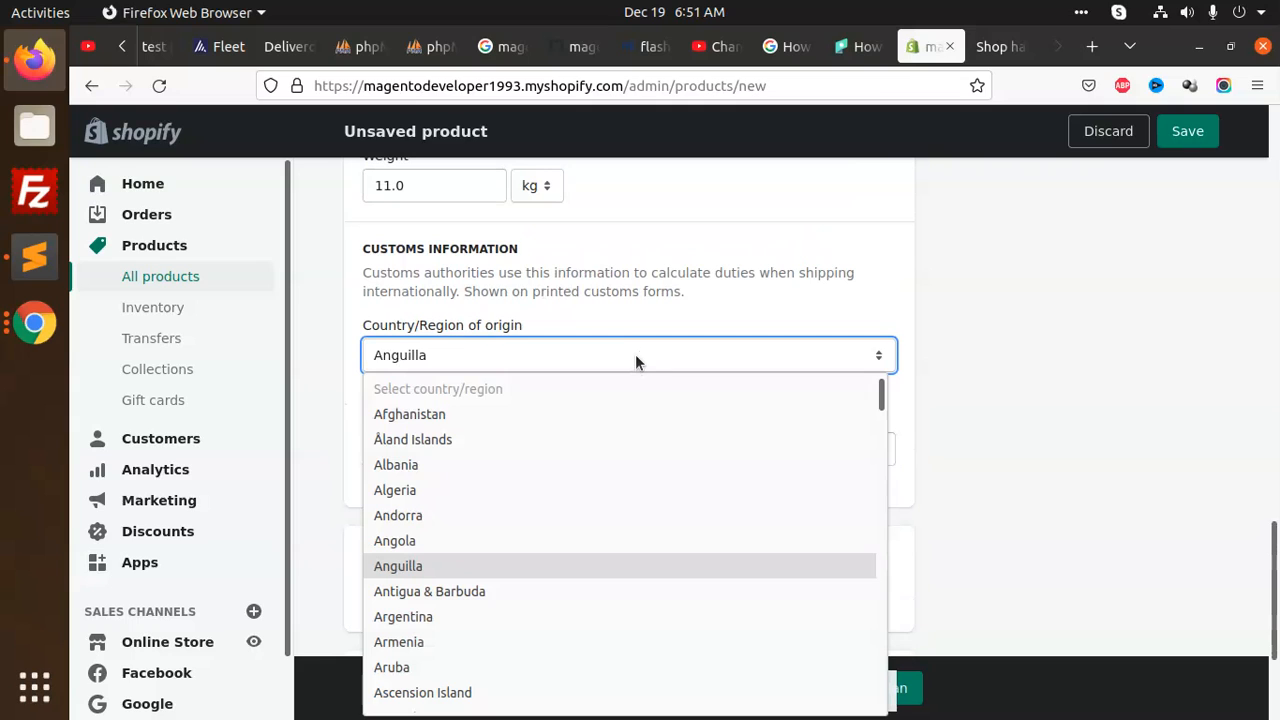
pyautogui.press('i')
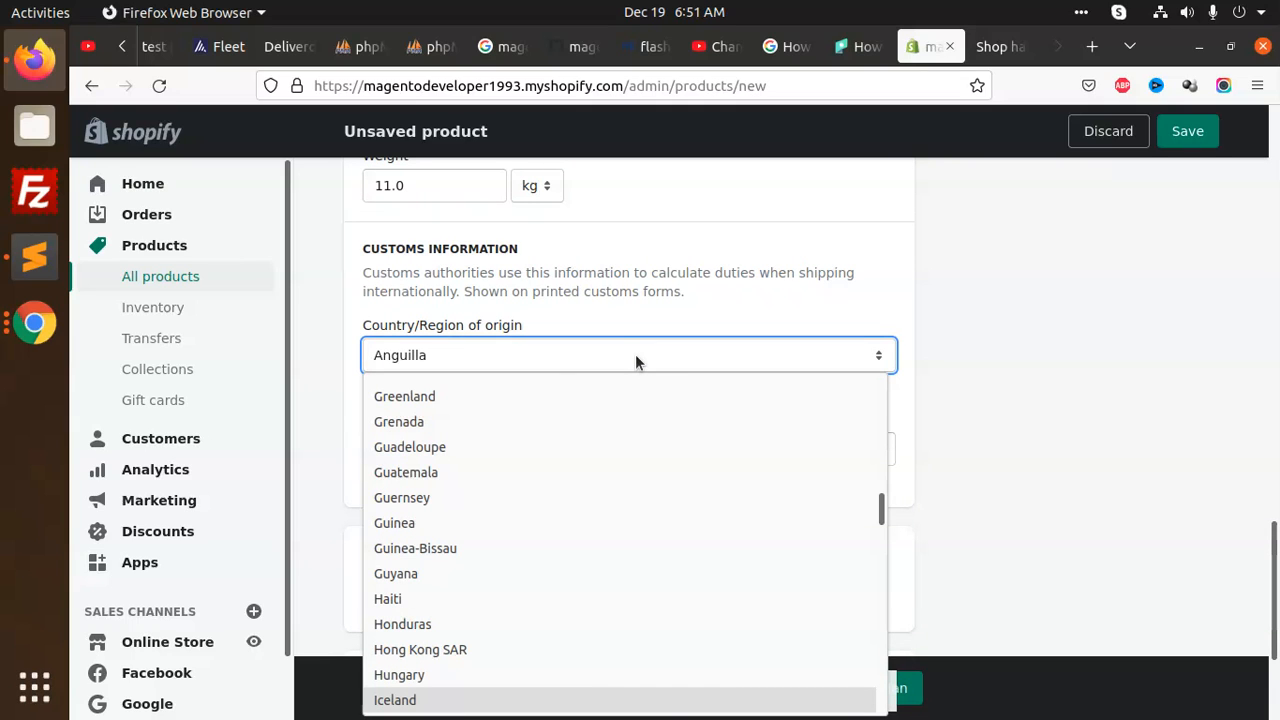
pyautogui.click(635, 354)
pyautogui.click(603, 350)
pyautogui.scroll(-20, 543, 493)
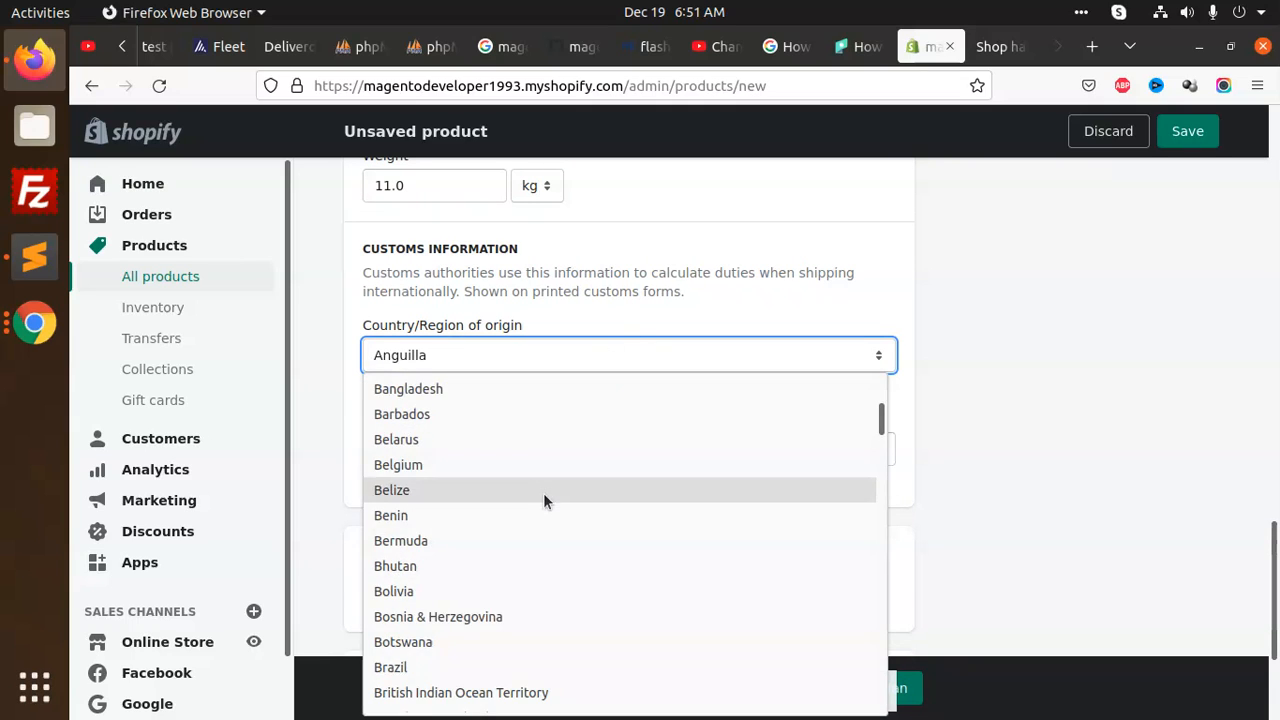
pyautogui.scroll(-18, 461, 568)
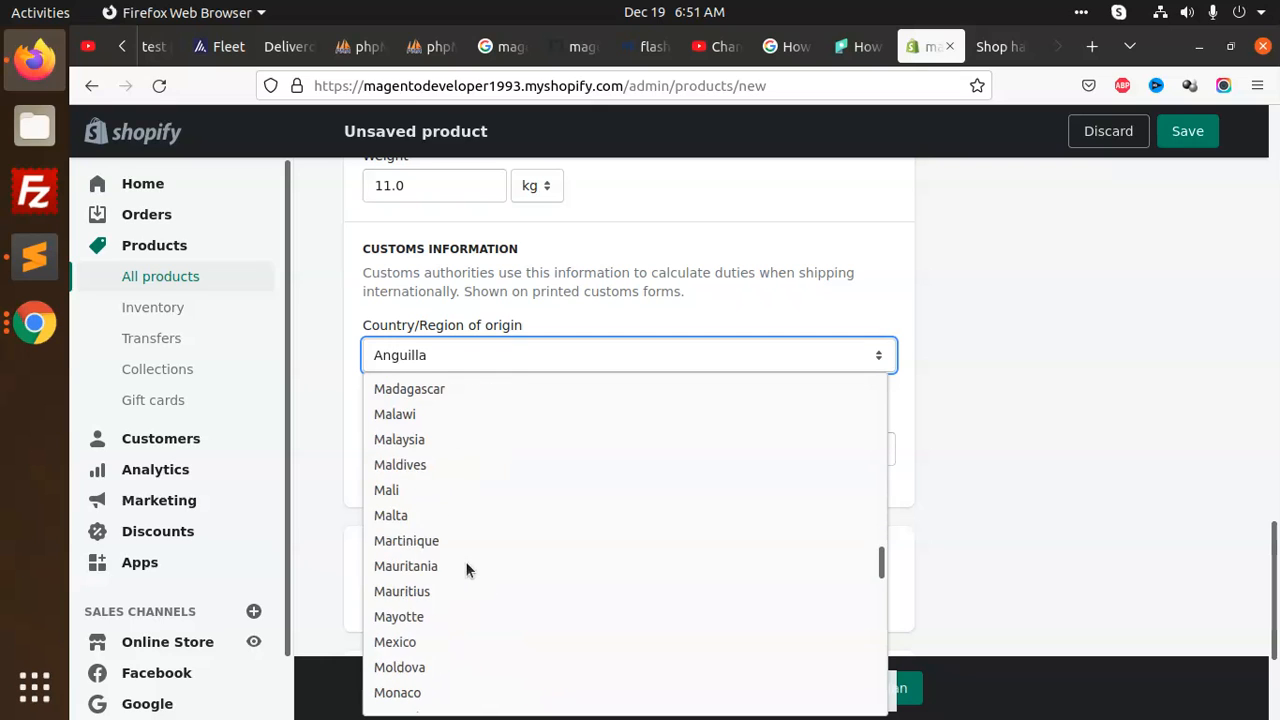
pyautogui.scroll(-20, 443, 593)
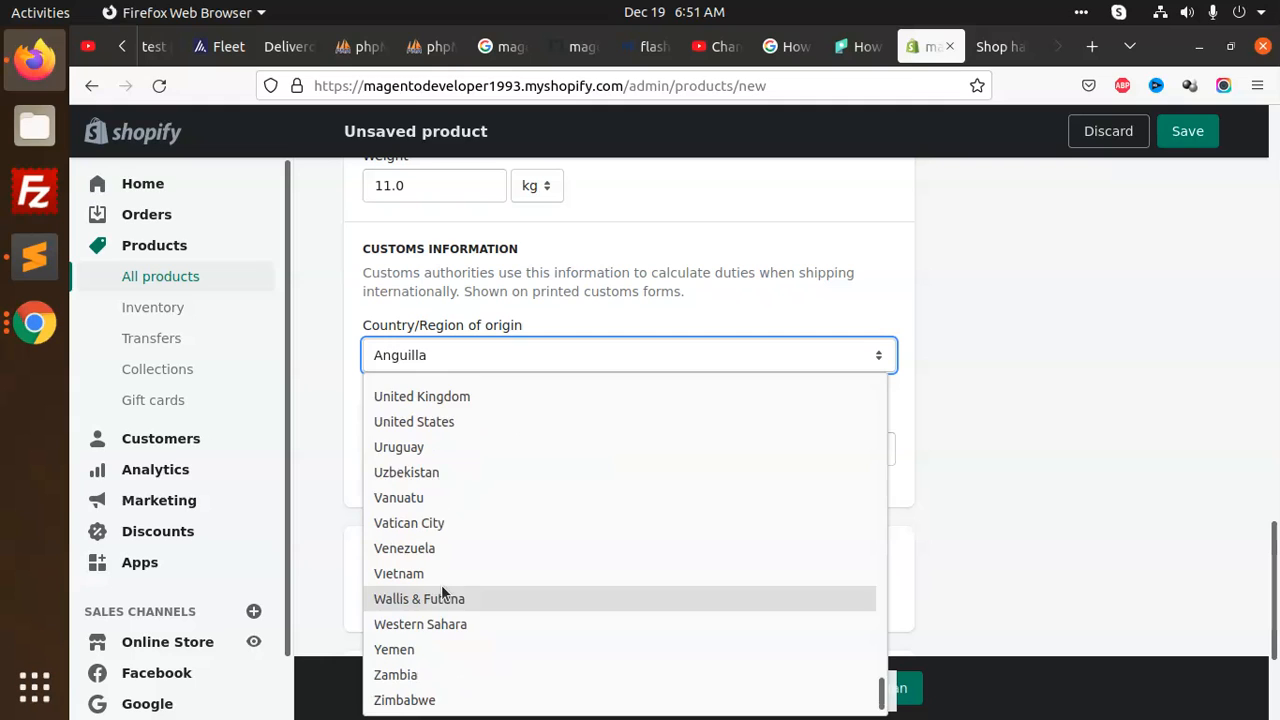
pyautogui.scroll(20, 441, 584)
pyautogui.click(409, 415)
# Save the new product
pyautogui.scroll(-2, 809, 377)
pyautogui.click(566, 349)
pyautogui.click(590, 452)
pyautogui.scroll(-2, 606, 429)
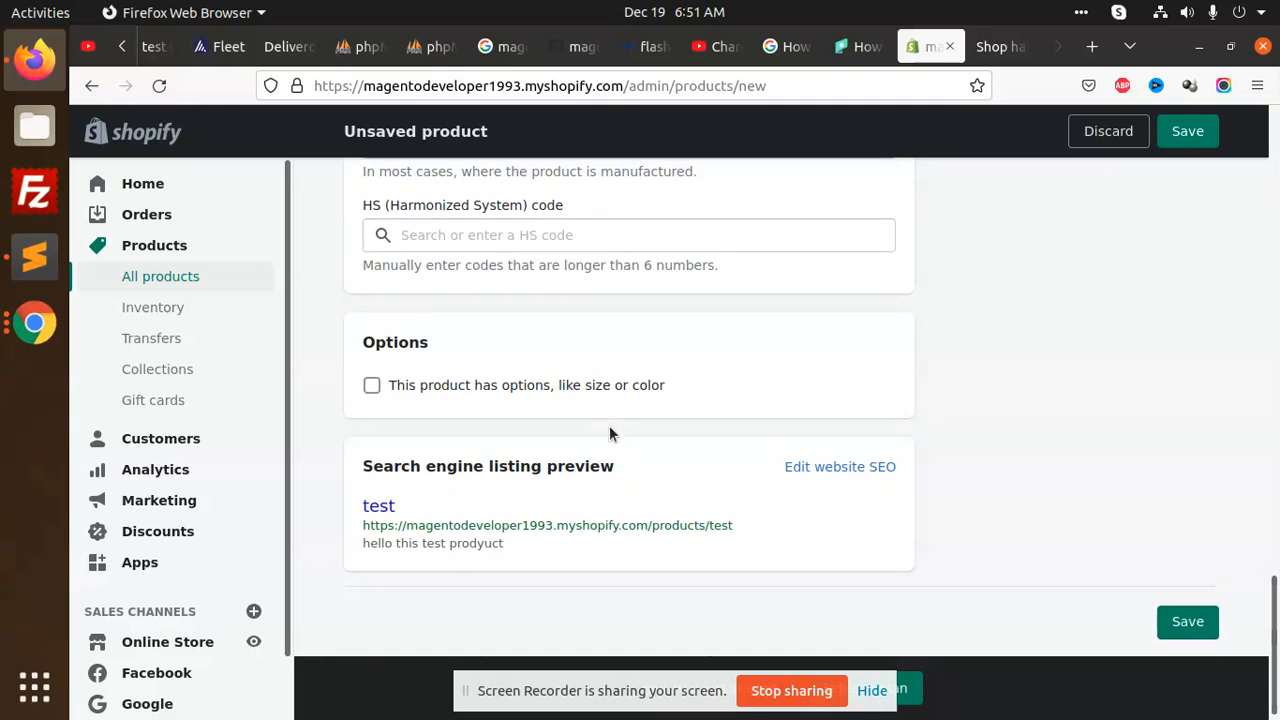
pyautogui.scroll(-1, 686, 406)
pyautogui.click(1188, 613)
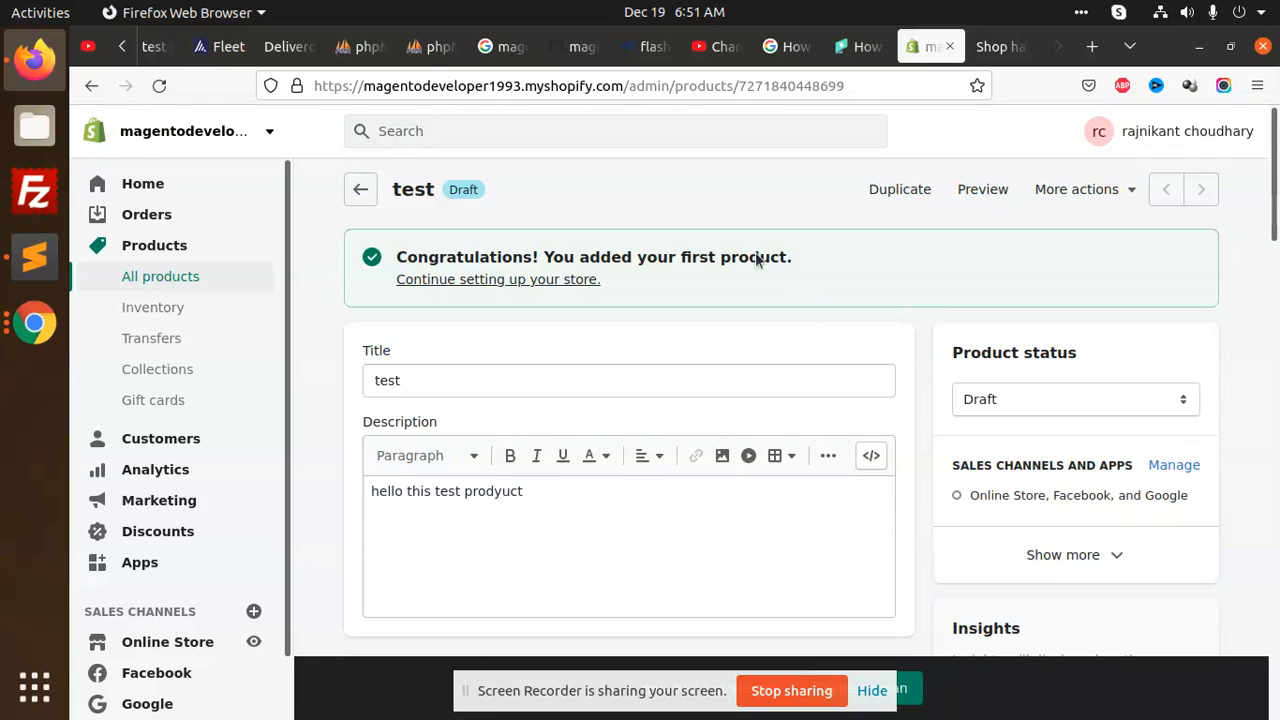
# Go from the setup checklist to Online Store Themes and scroll down to the Theme library
pyautogui.click(528, 279)
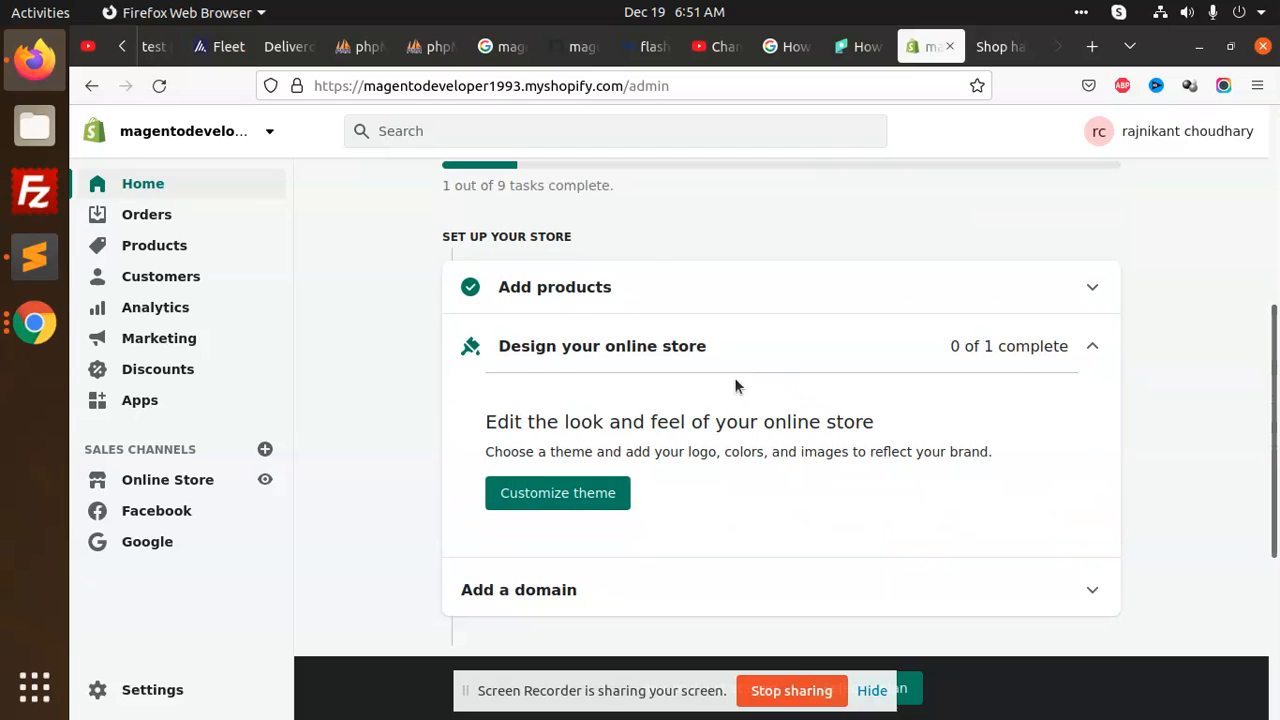
pyautogui.click(590, 500)
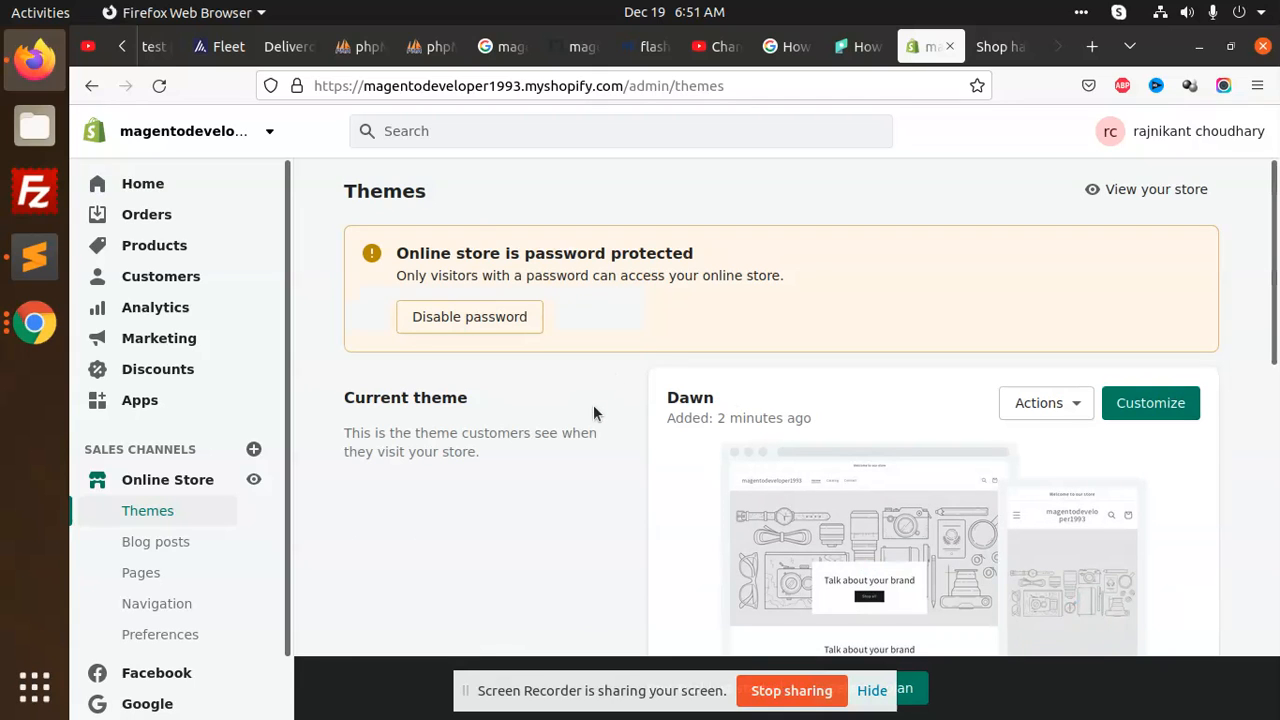
pyautogui.scroll(-4, 593, 408)
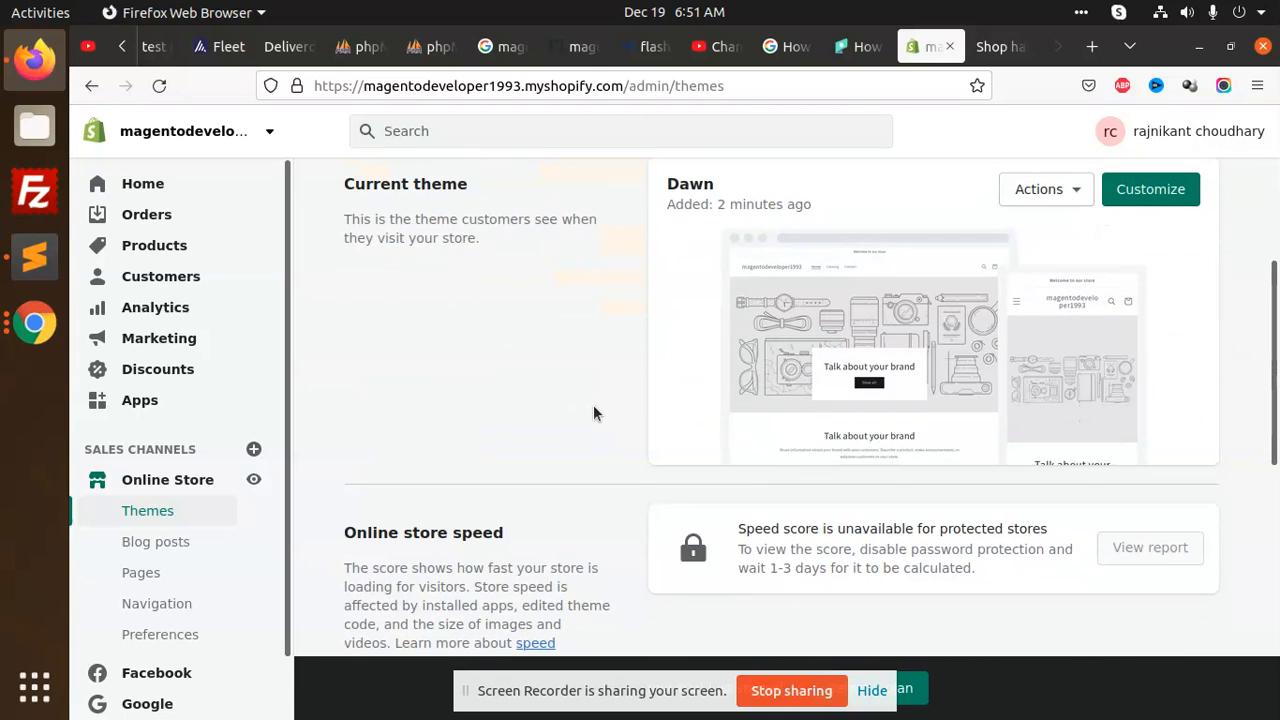
pyautogui.scroll(-8, 651, 371)
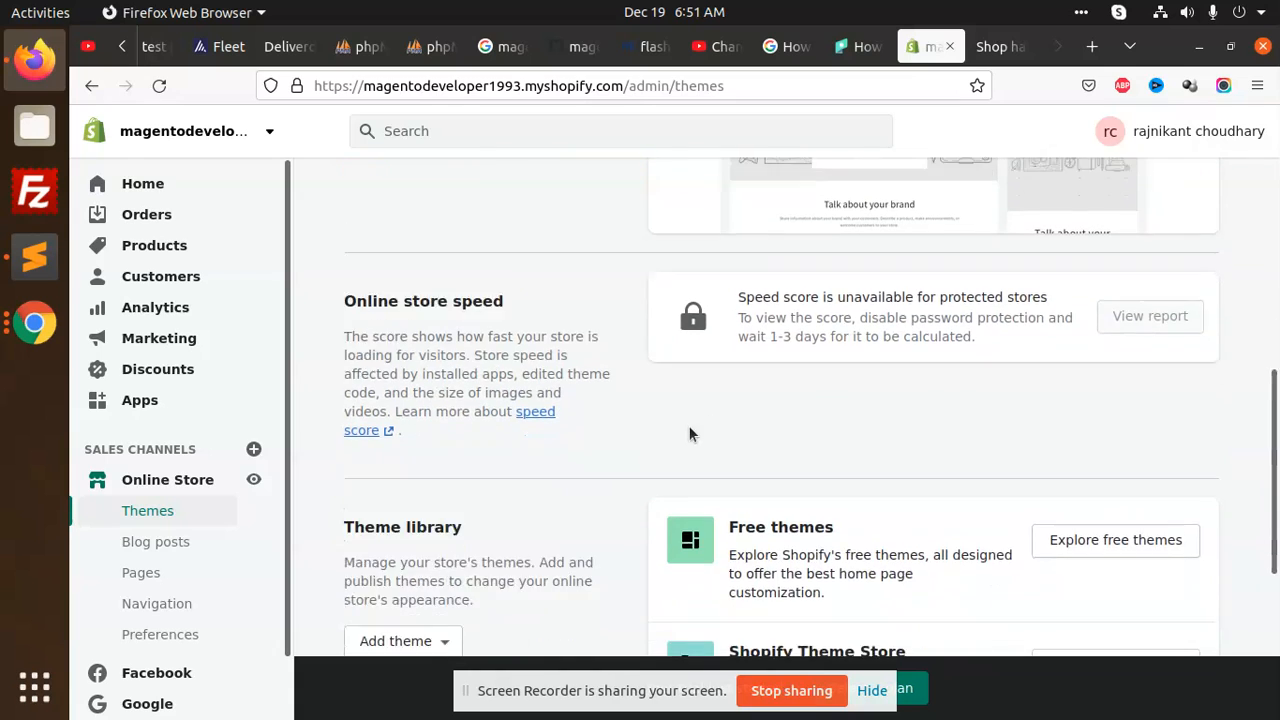
# Add the free Express theme to the theme library
pyautogui.click(1137, 372)
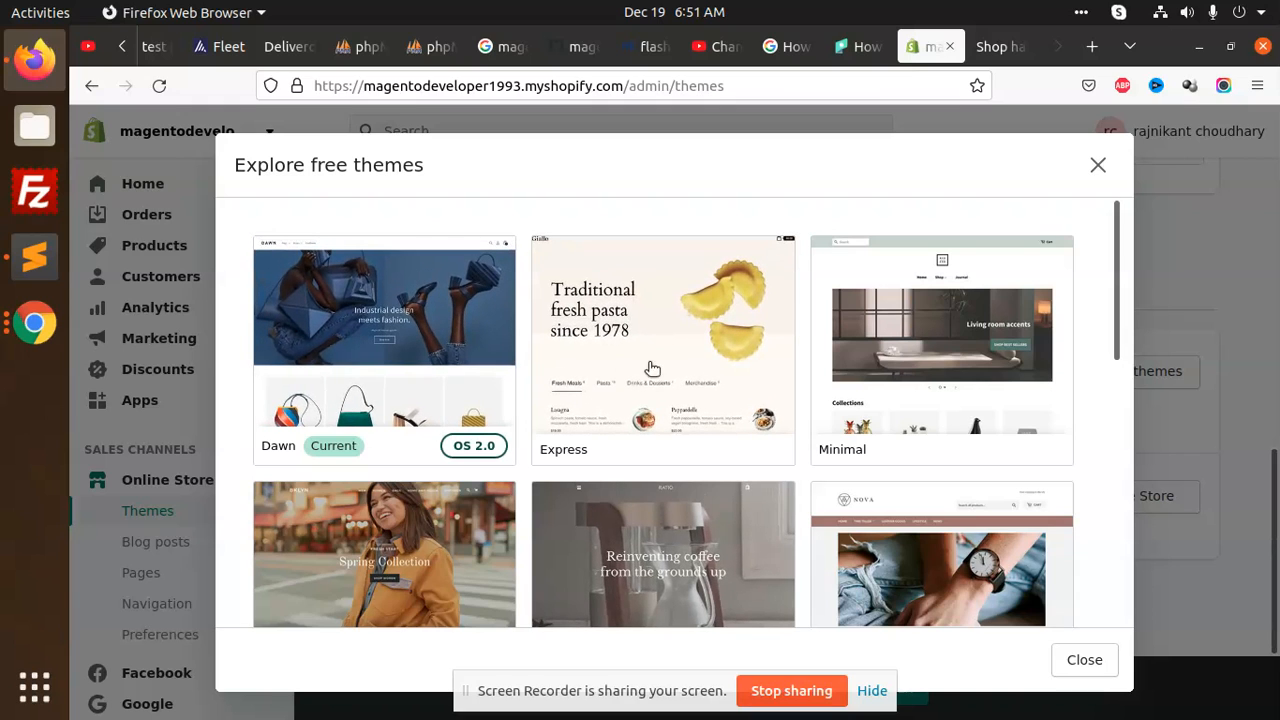
pyautogui.click(711, 345)
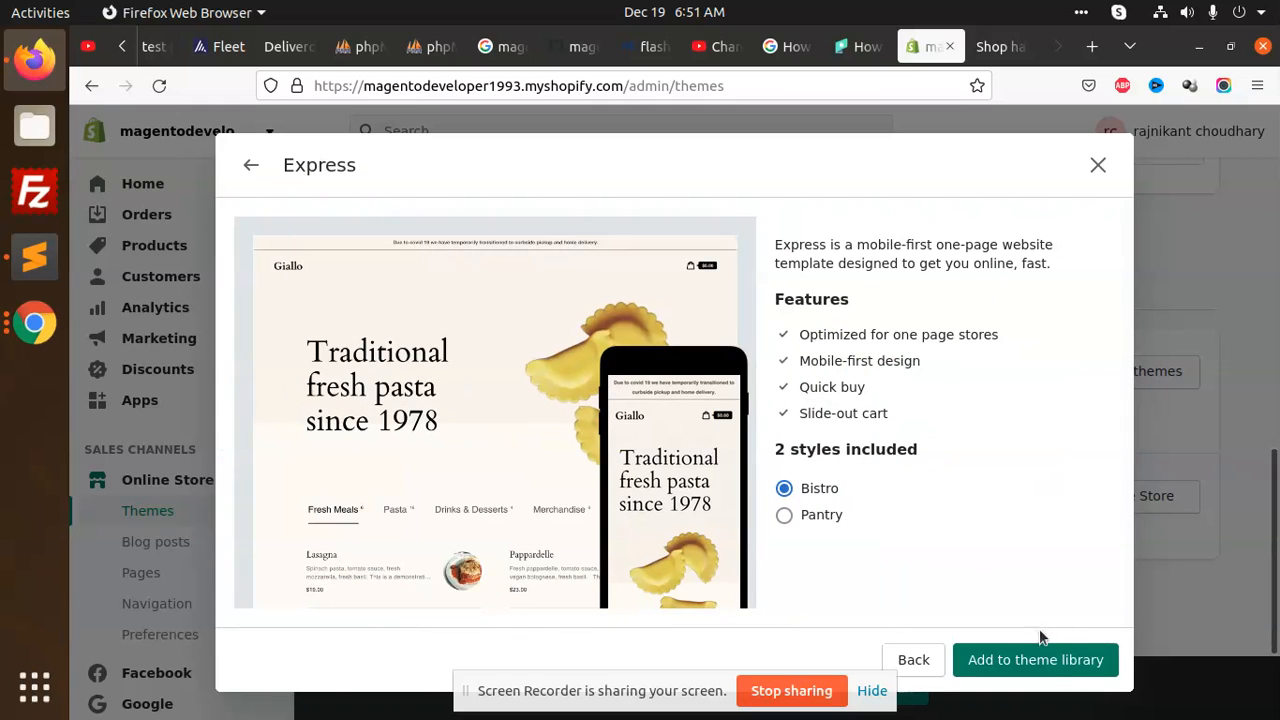
pyautogui.click(1049, 669)
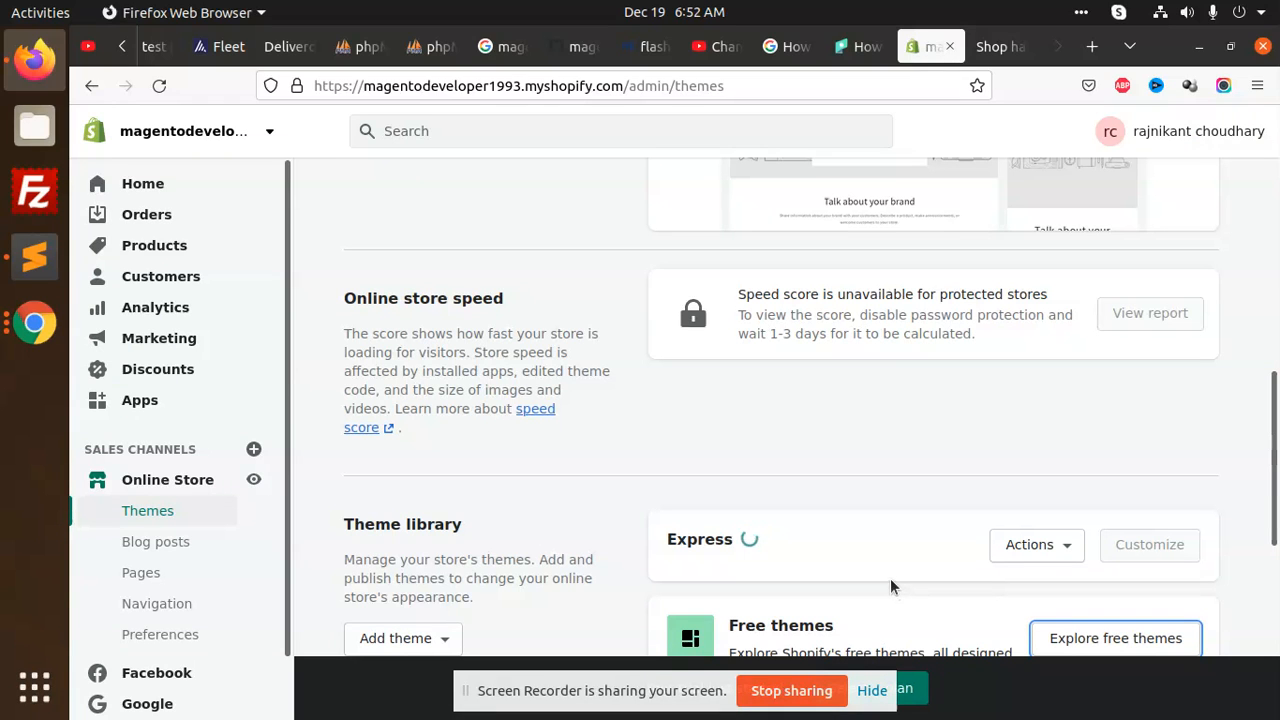
pyautogui.scroll(-4, 851, 514)
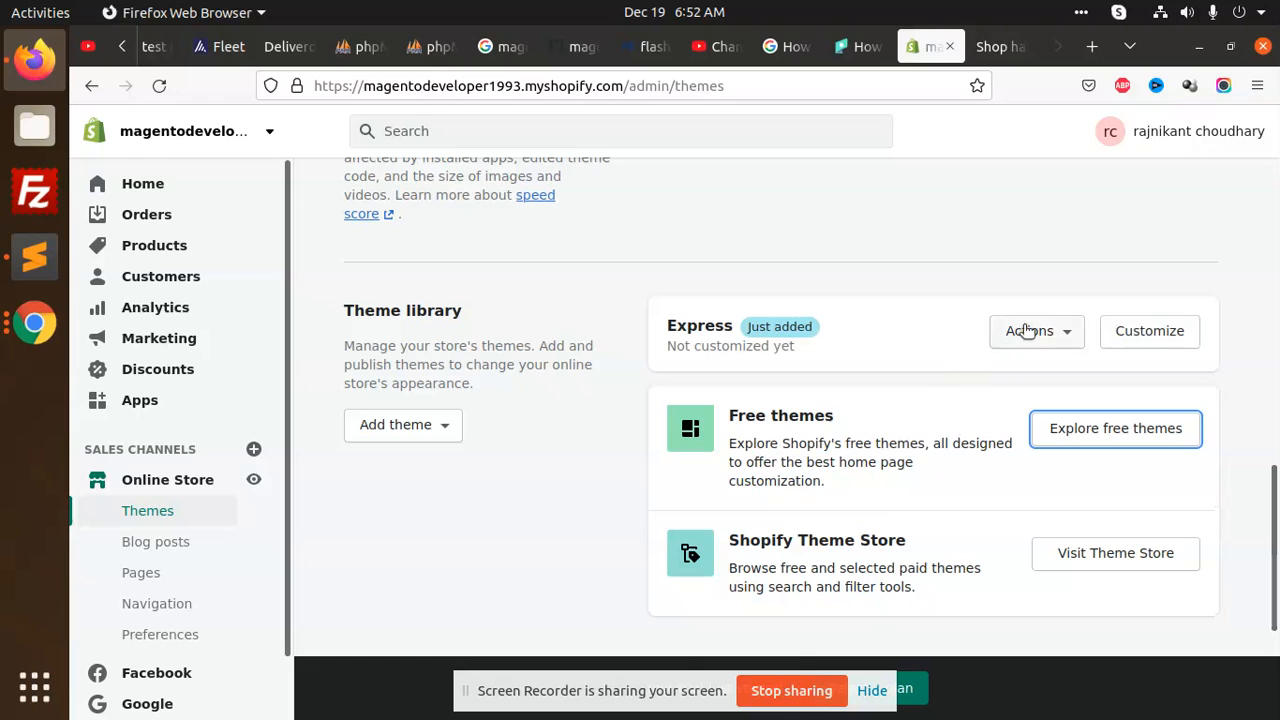
# Publish Express in place of Dawn as the current theme
pyautogui.click(1066, 329)
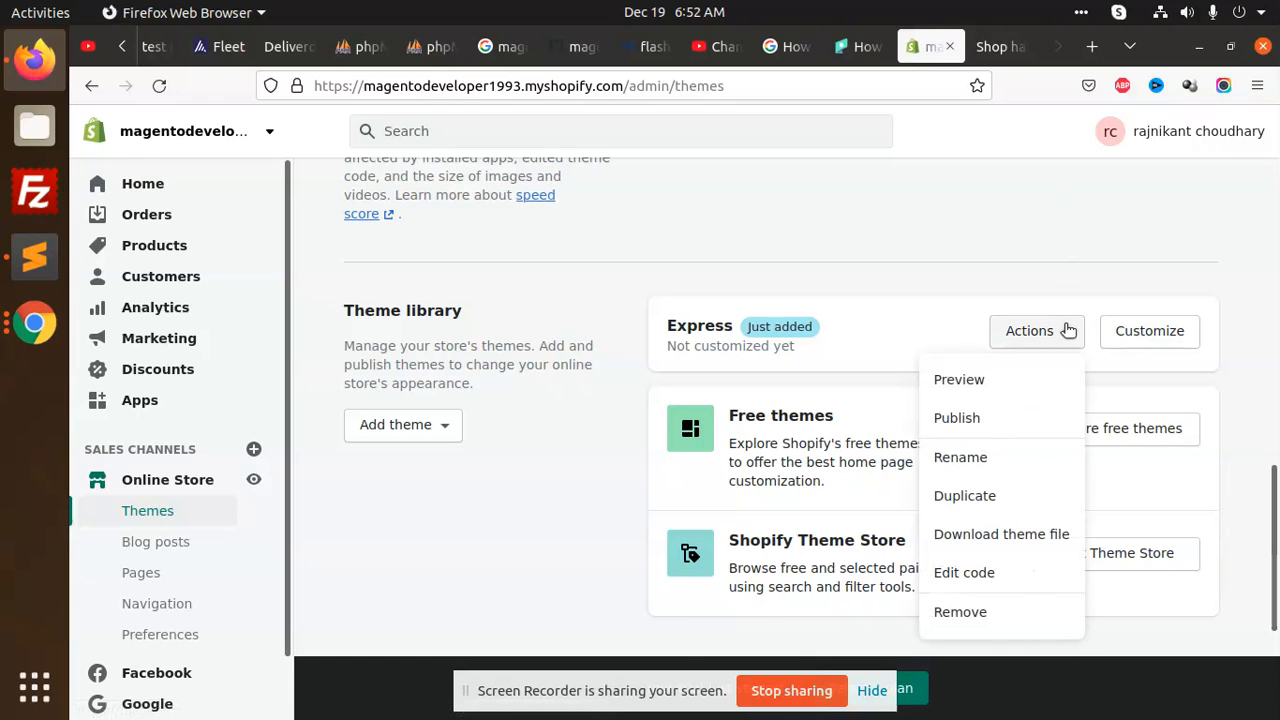
pyautogui.click(976, 418)
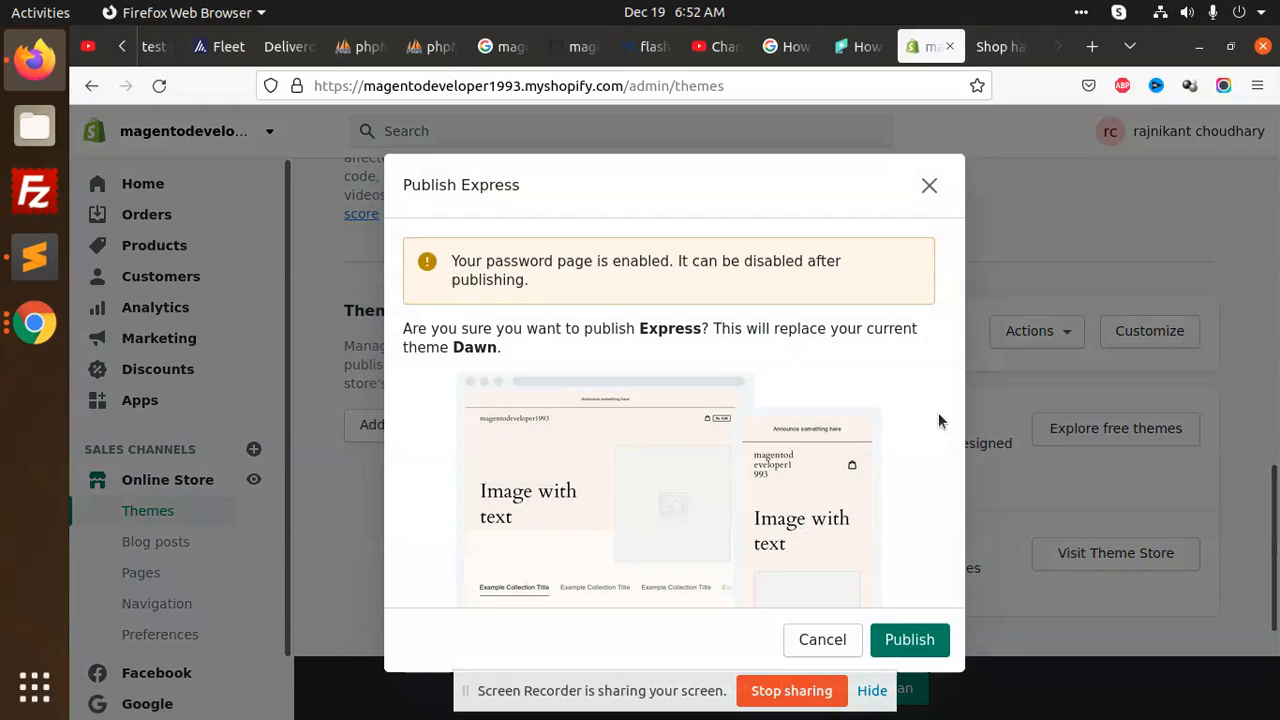
pyautogui.click(907, 640)
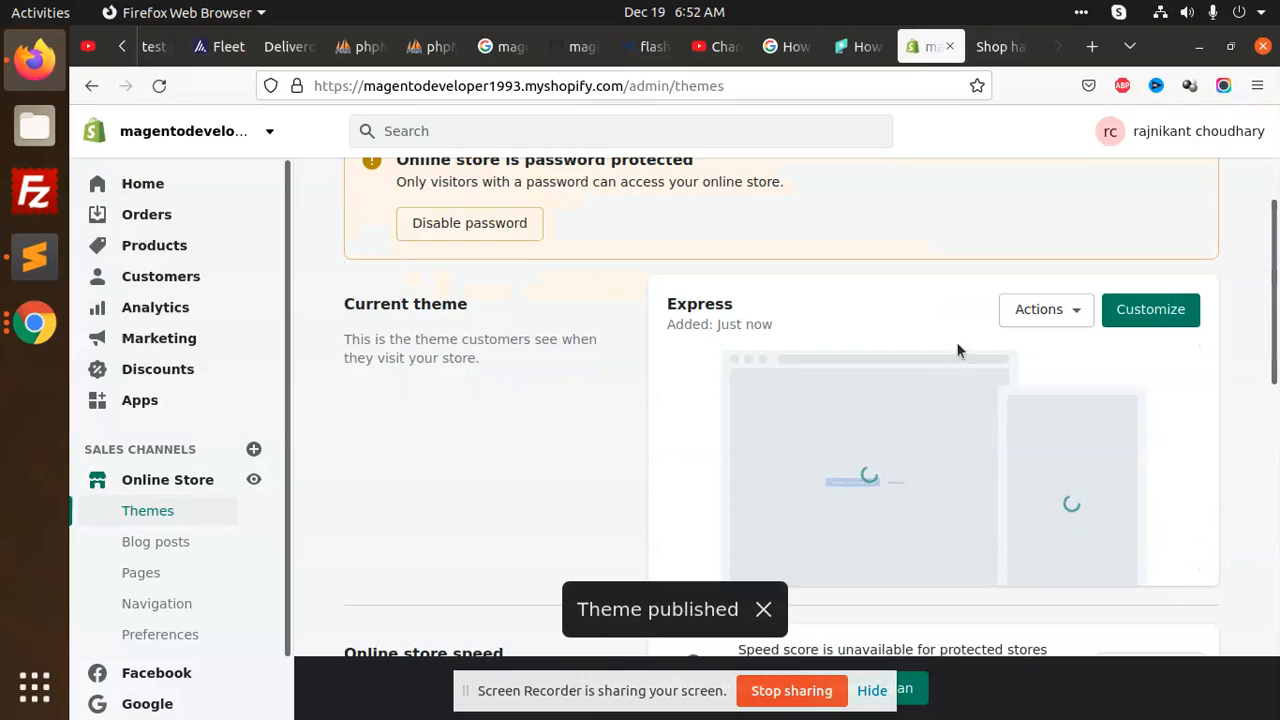
pyautogui.click(1000, 46)
# Reload the storefront and scroll the Express homepage from announcement bar to newsletter footer
pyautogui.click(159, 85)
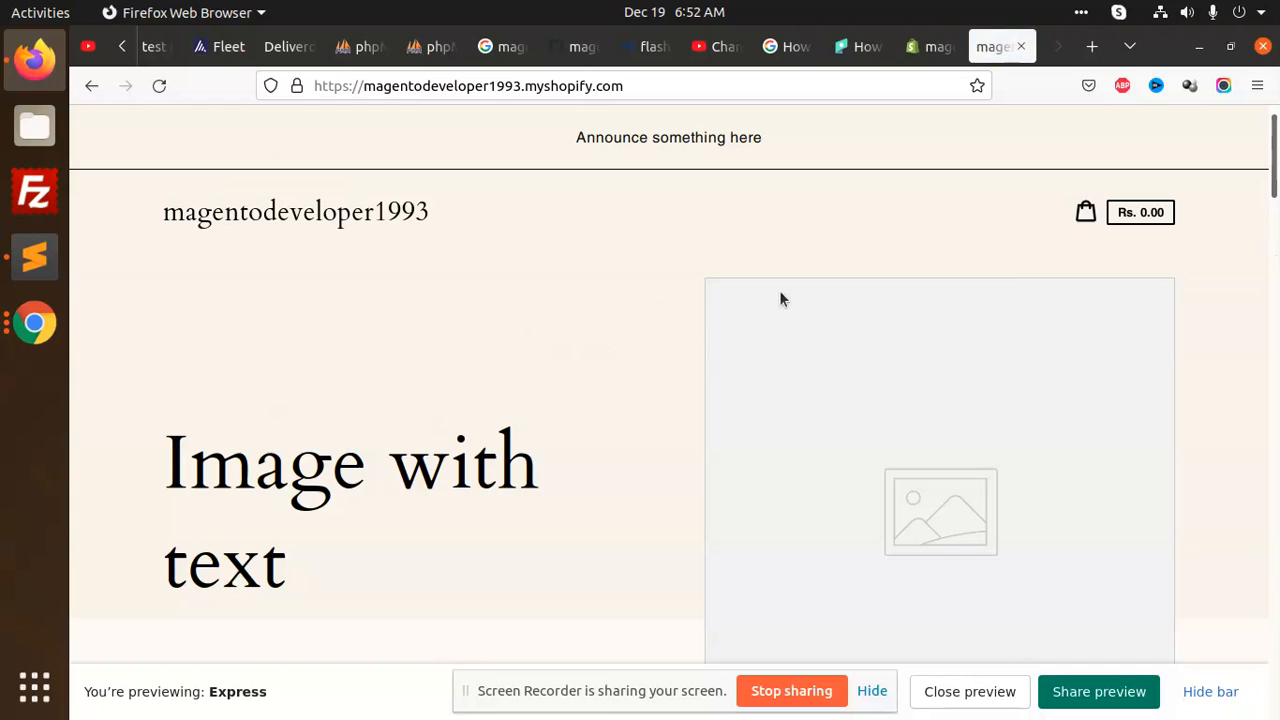
pyautogui.scroll(-15, 601, 390)
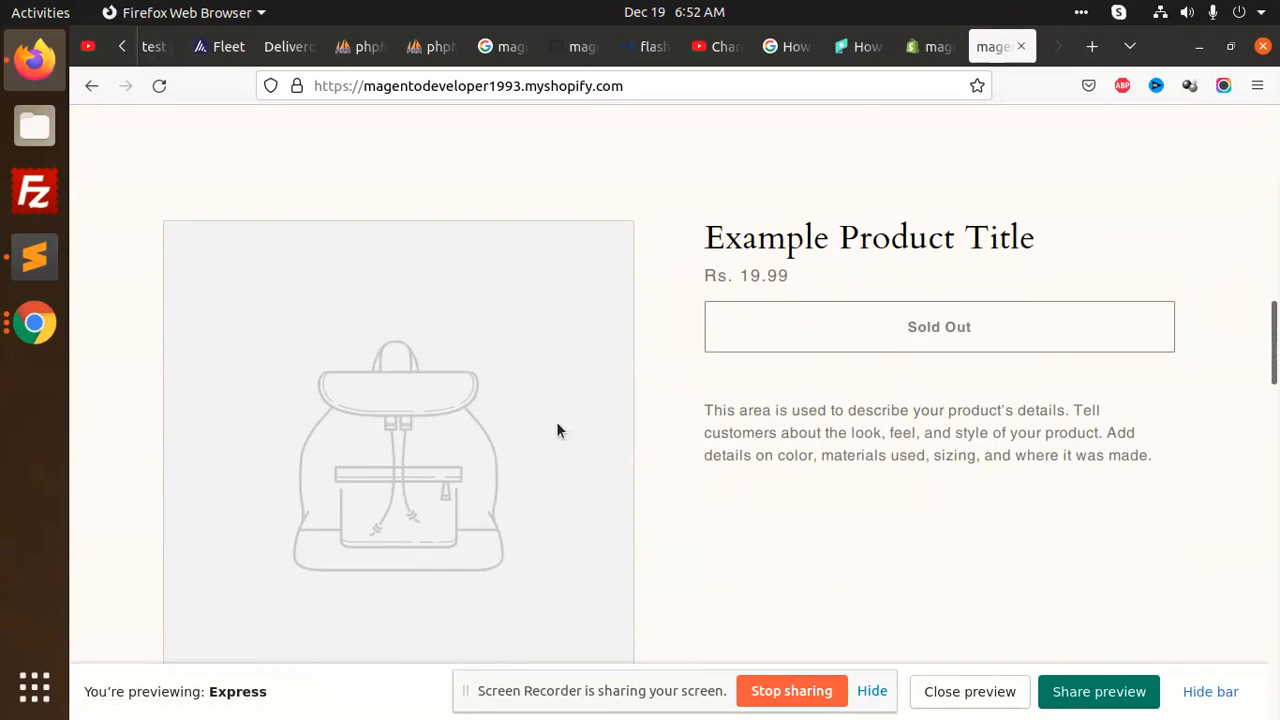
pyautogui.scroll(-12, 557, 430)
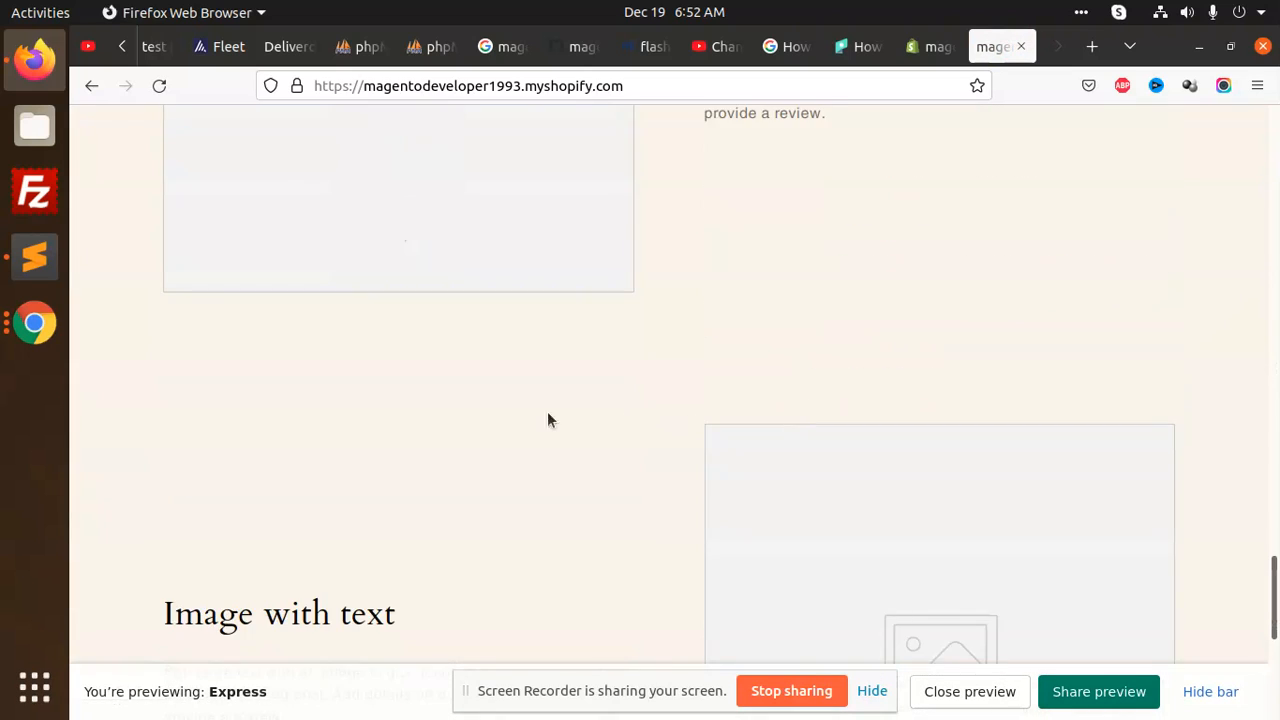
pyautogui.scroll(-5, 610, 420)
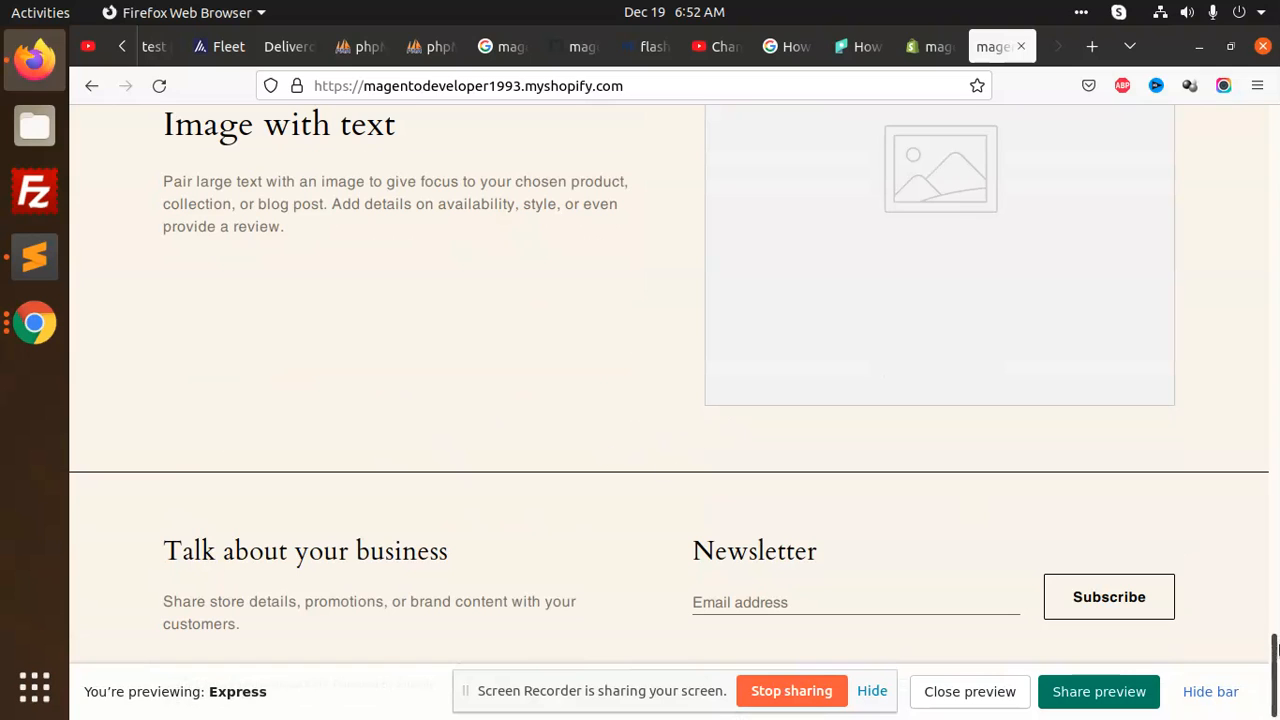
pyautogui.scroll(20, 1075, 340)
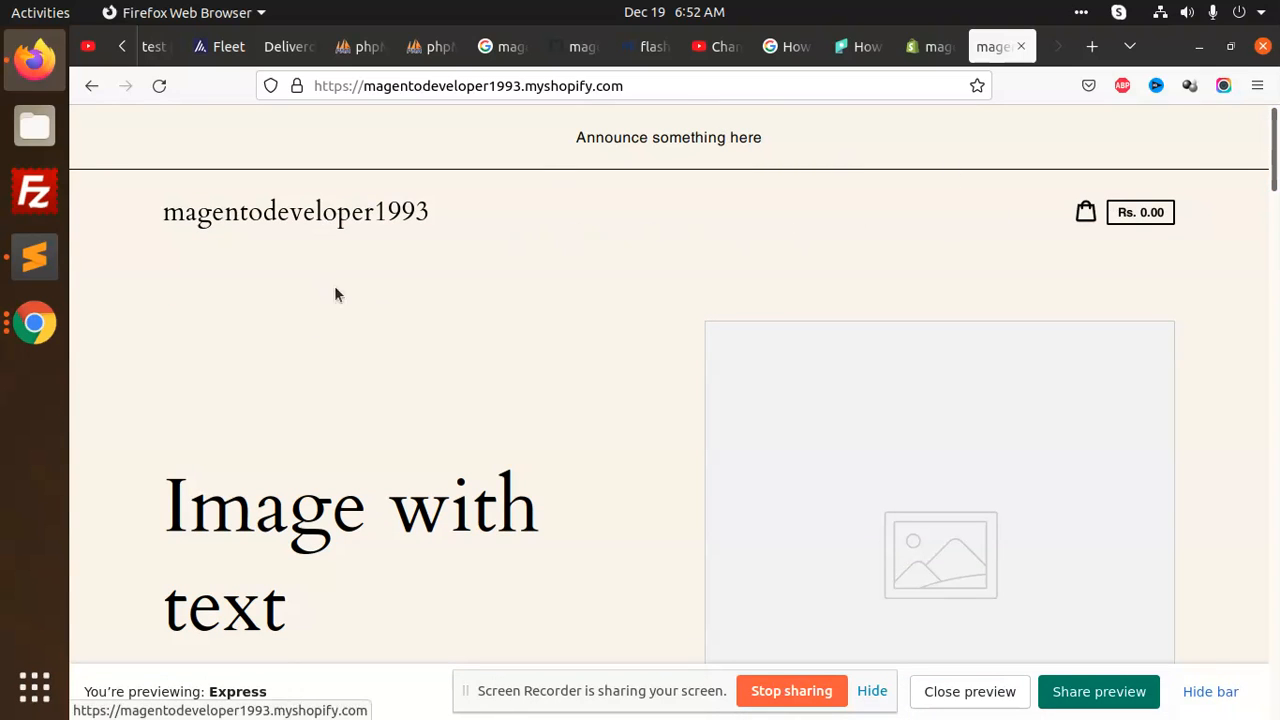
pyautogui.scroll(-3, 444, 404)
pyautogui.scroll(-2, 354, 389)
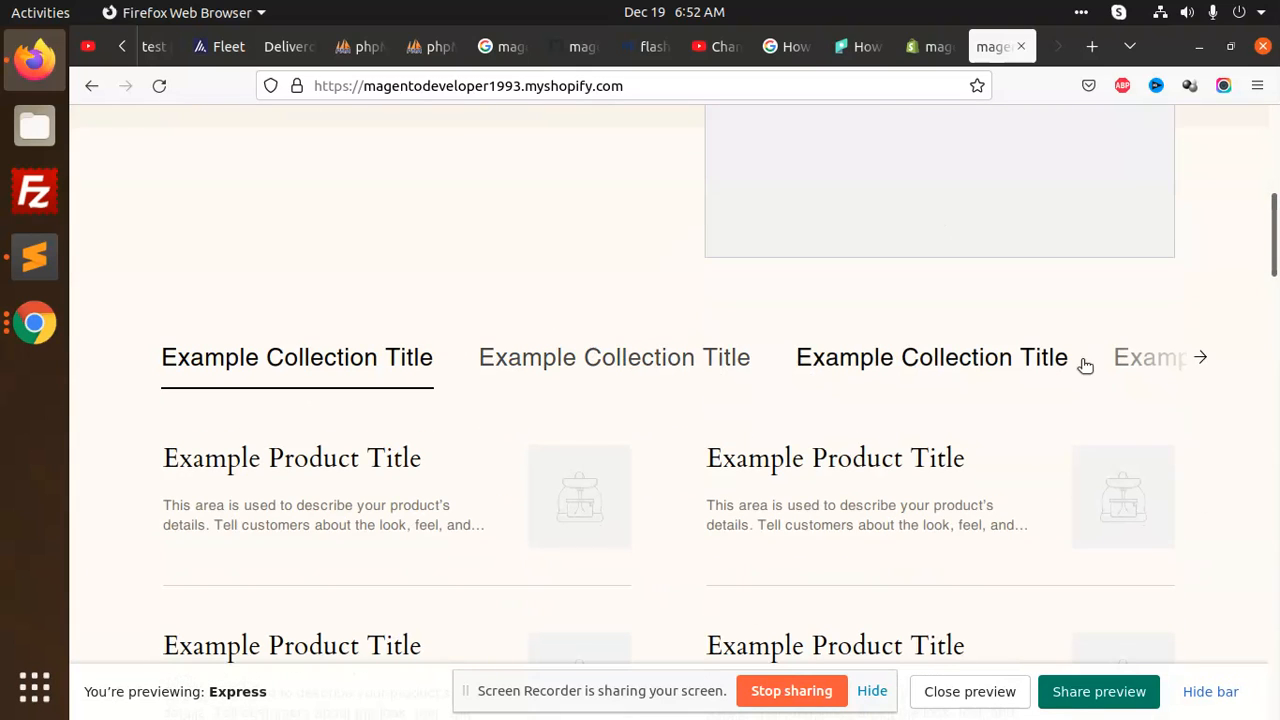
pyautogui.scroll(-5, 502, 403)
pyautogui.scroll(-5, 597, 410)
pyautogui.scroll(7, 694, 407)
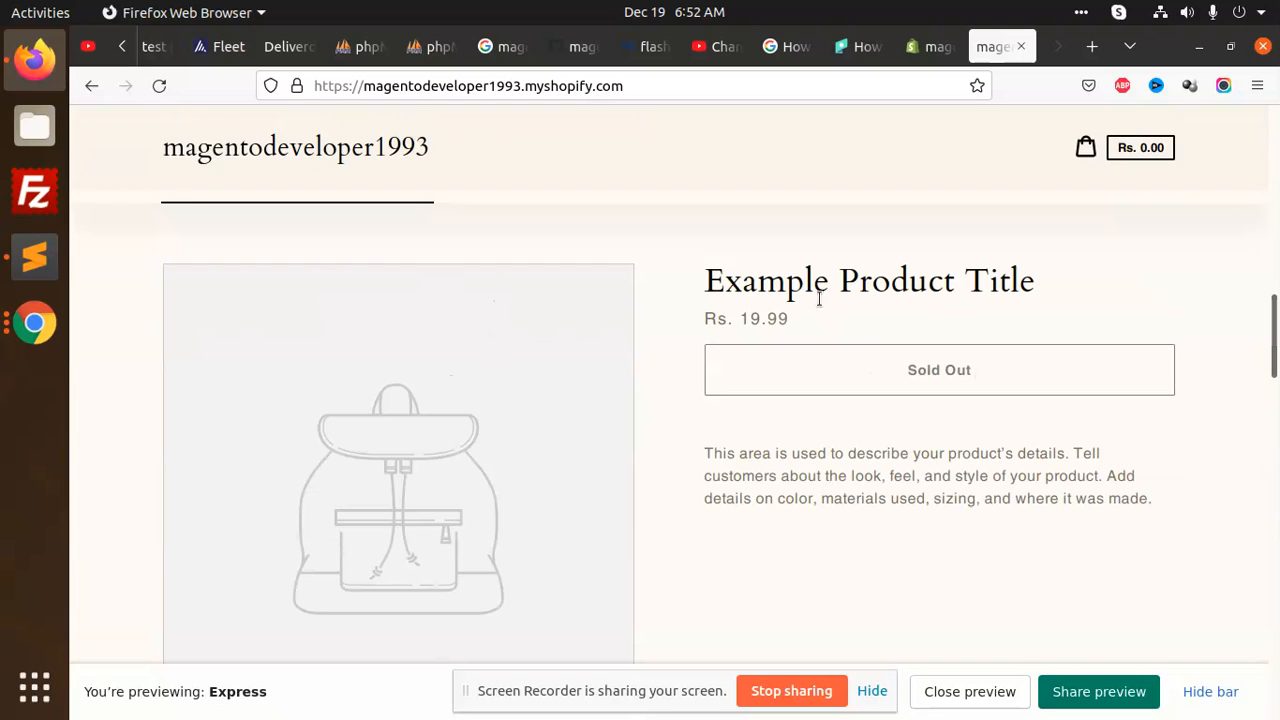
pyautogui.scroll(-8, 682, 405)
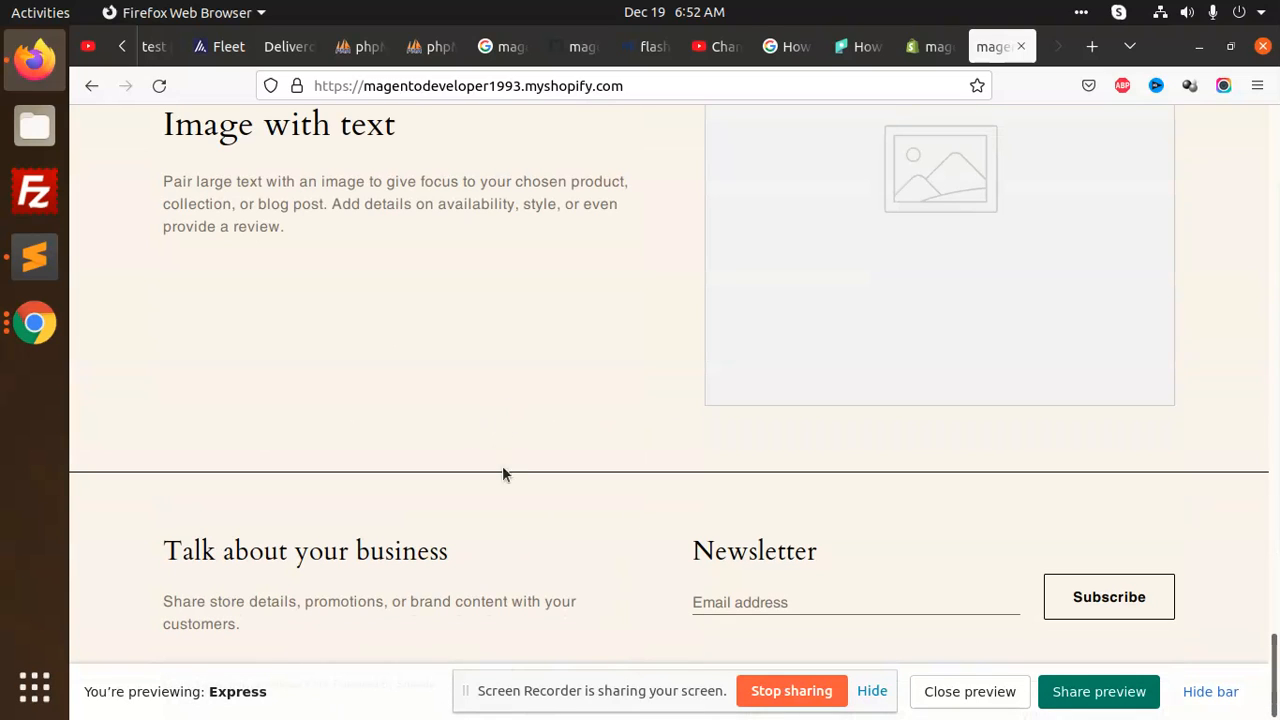
pyautogui.scroll(10, 964, 365)
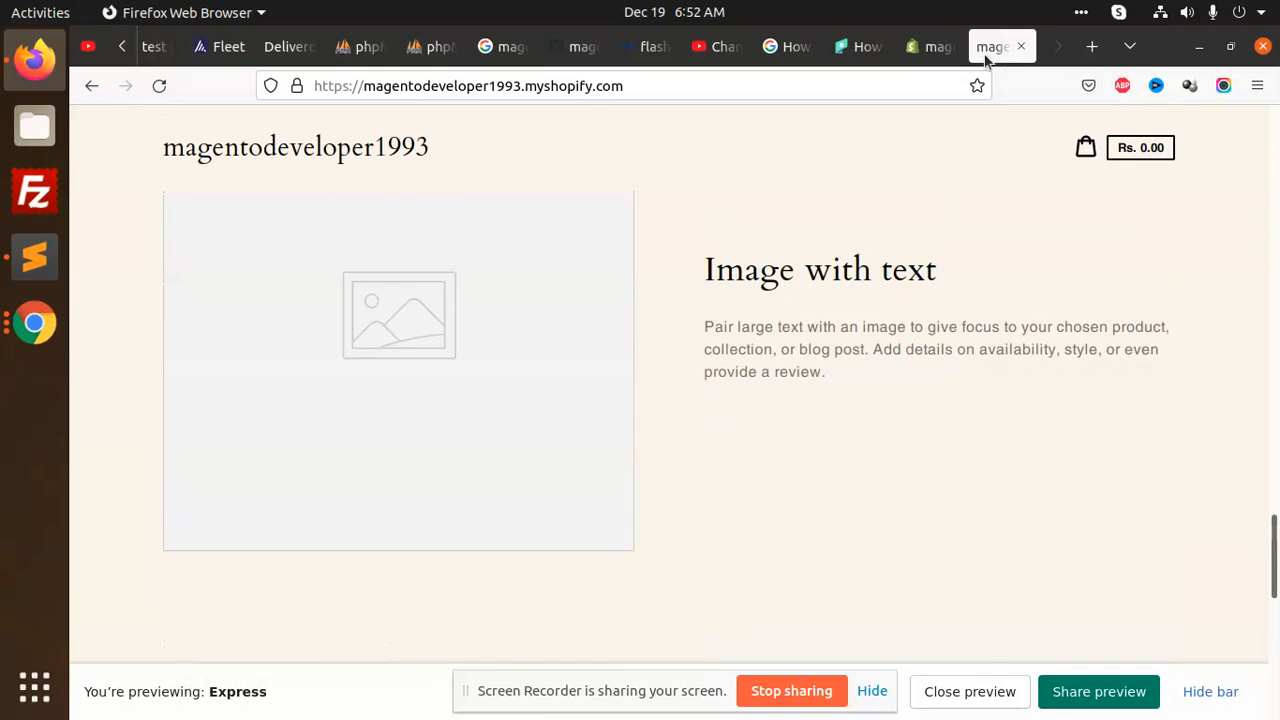
pyautogui.click(921, 47)
# Confirm Express is the current theme and Dawn sits in the Theme library
pyautogui.scroll(-5, 692, 420)
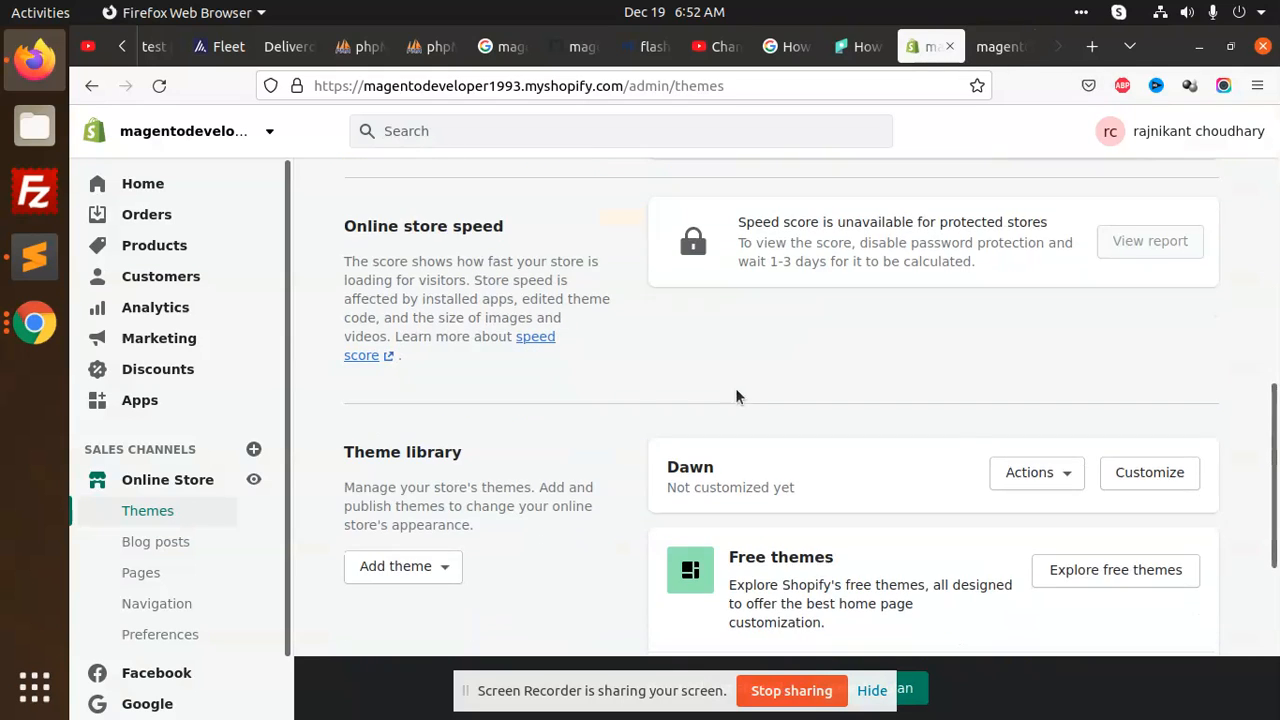
pyautogui.scroll(-2, 615, 430)
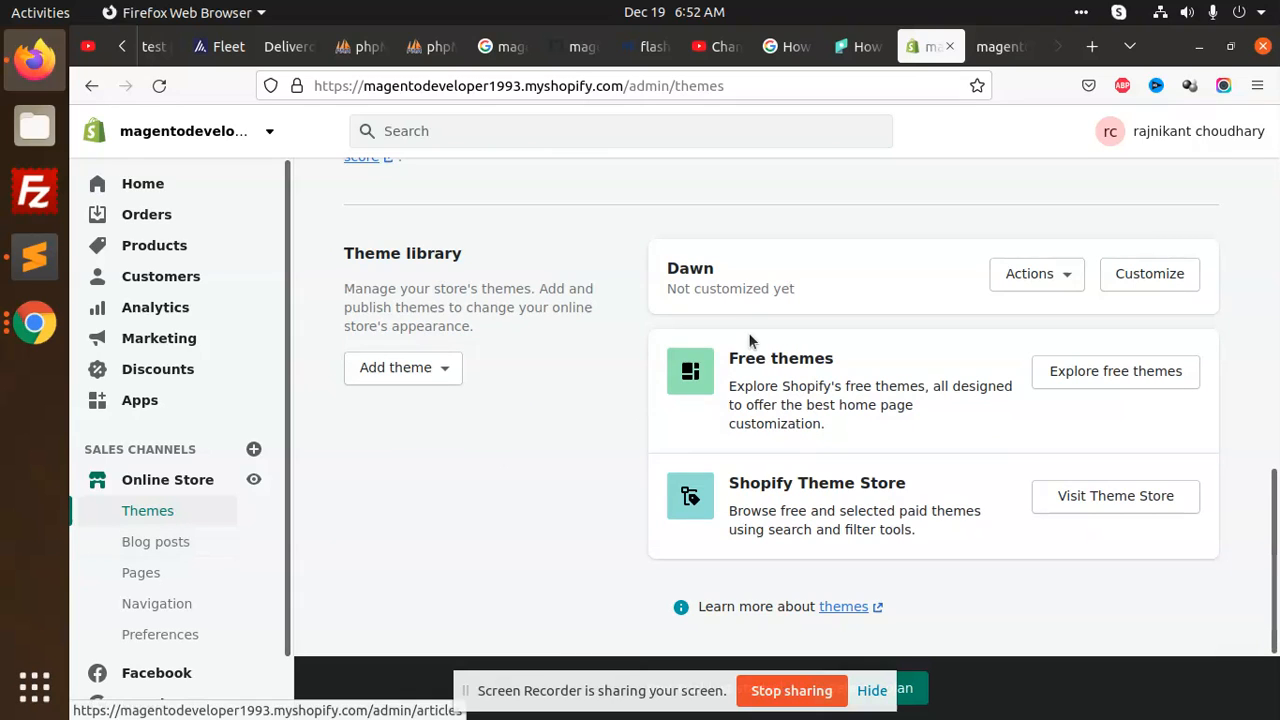
pyautogui.scroll(10, 750, 332)
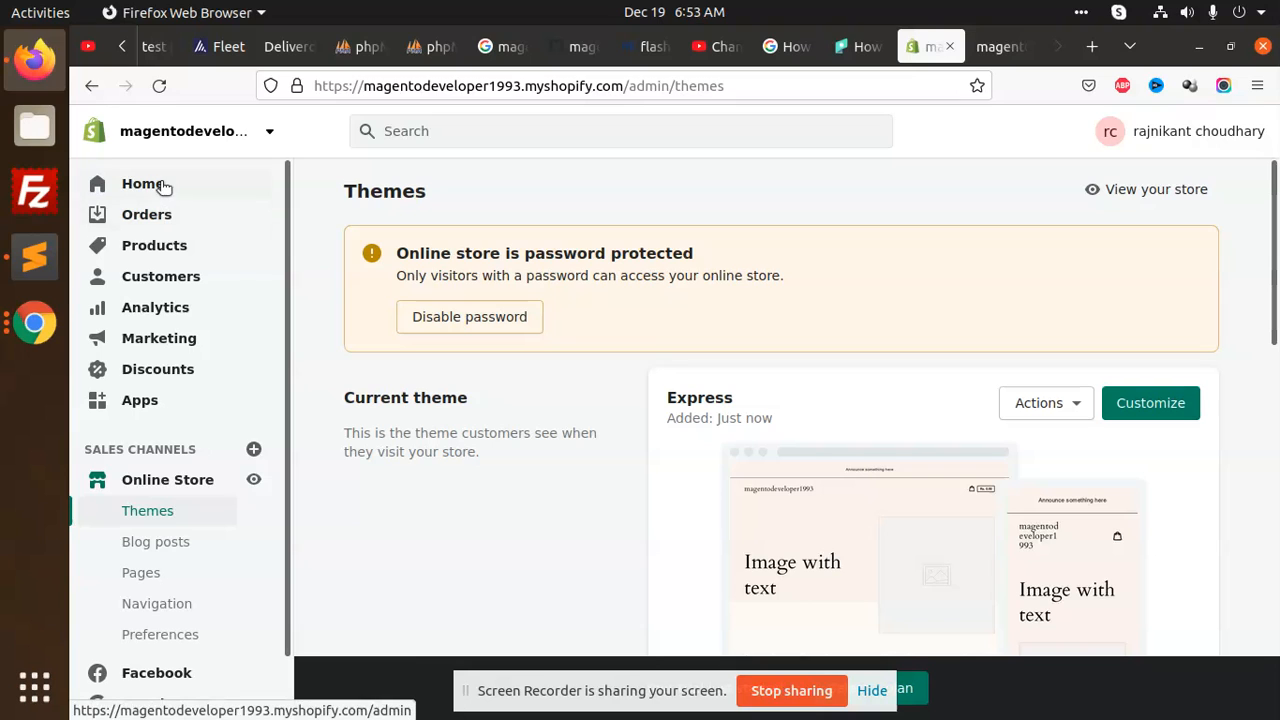
# Open the live store in a new tab and scroll its Express homepage
pyautogui.click(1150, 190)
pyautogui.scroll(-10, 717, 334)
pyautogui.scroll(-3, 766, 406)
pyautogui.scroll(2, 929, 437)
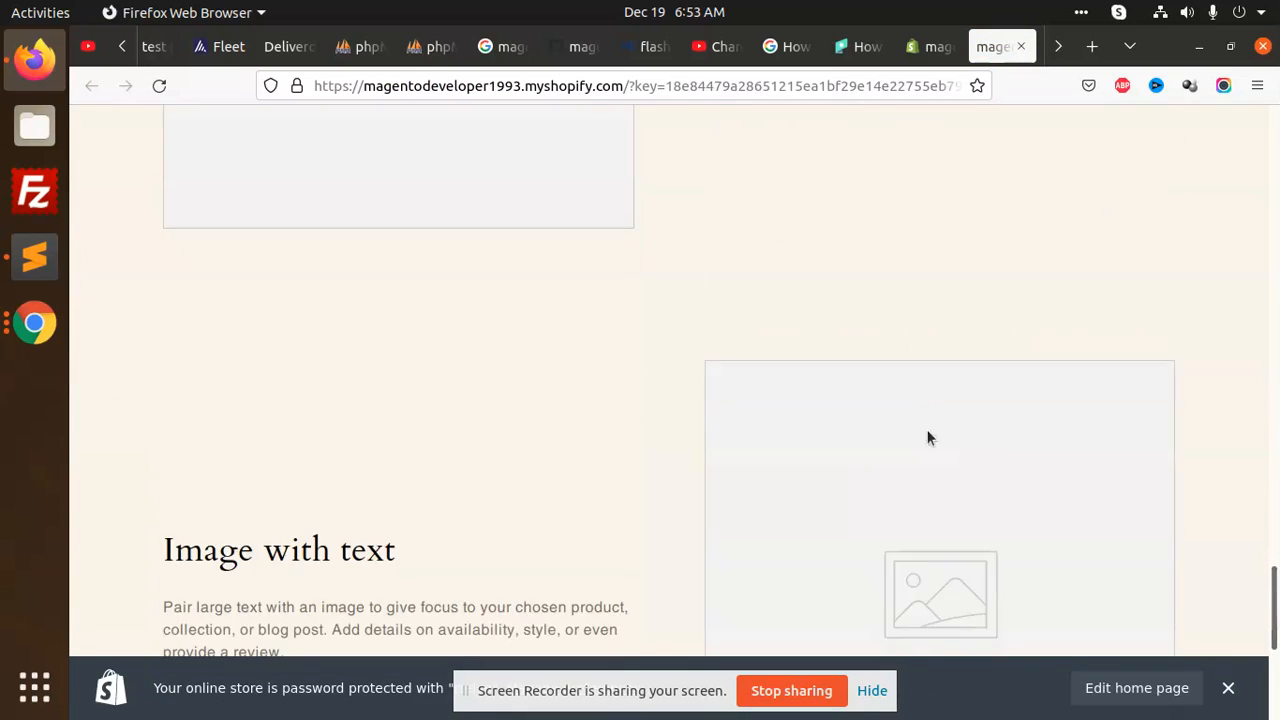
pyautogui.scroll(-4, 801, 409)
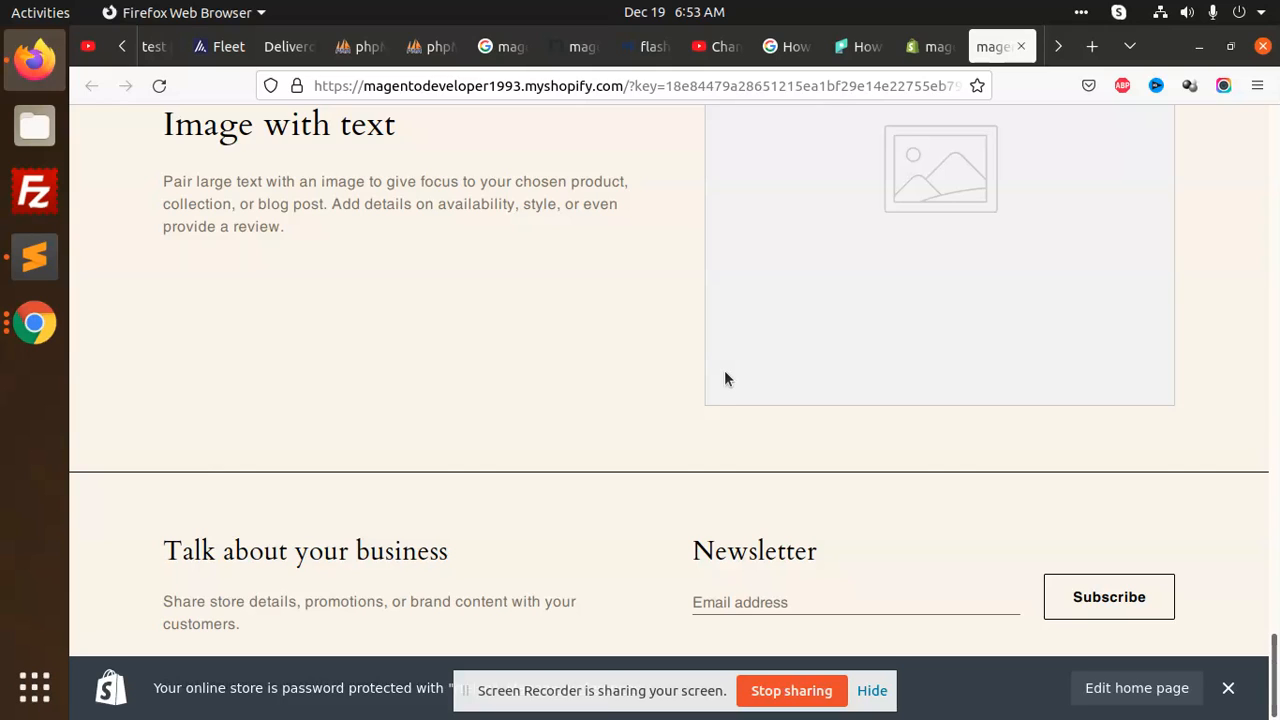
# Search Google for 'pricing plan shopify' in a new Firefox tab
pyautogui.click(1060, 47)
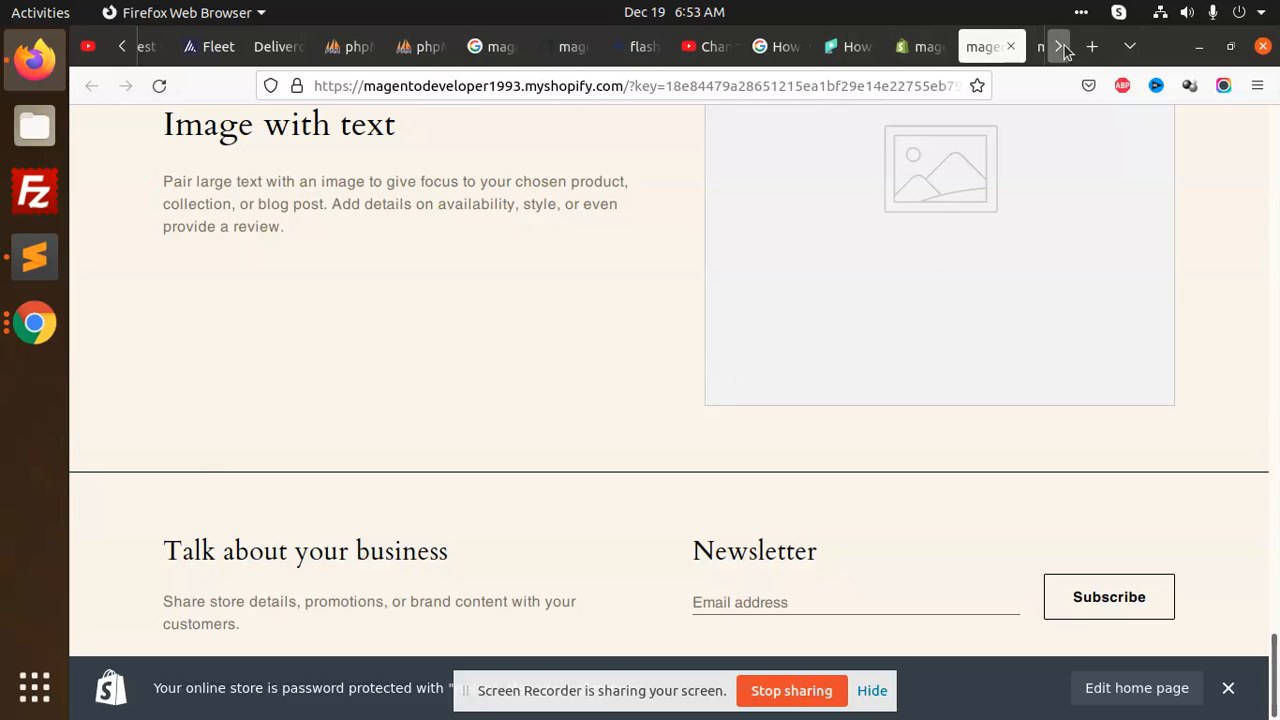
pyautogui.click(1092, 46)
pyautogui.click(837, 86)
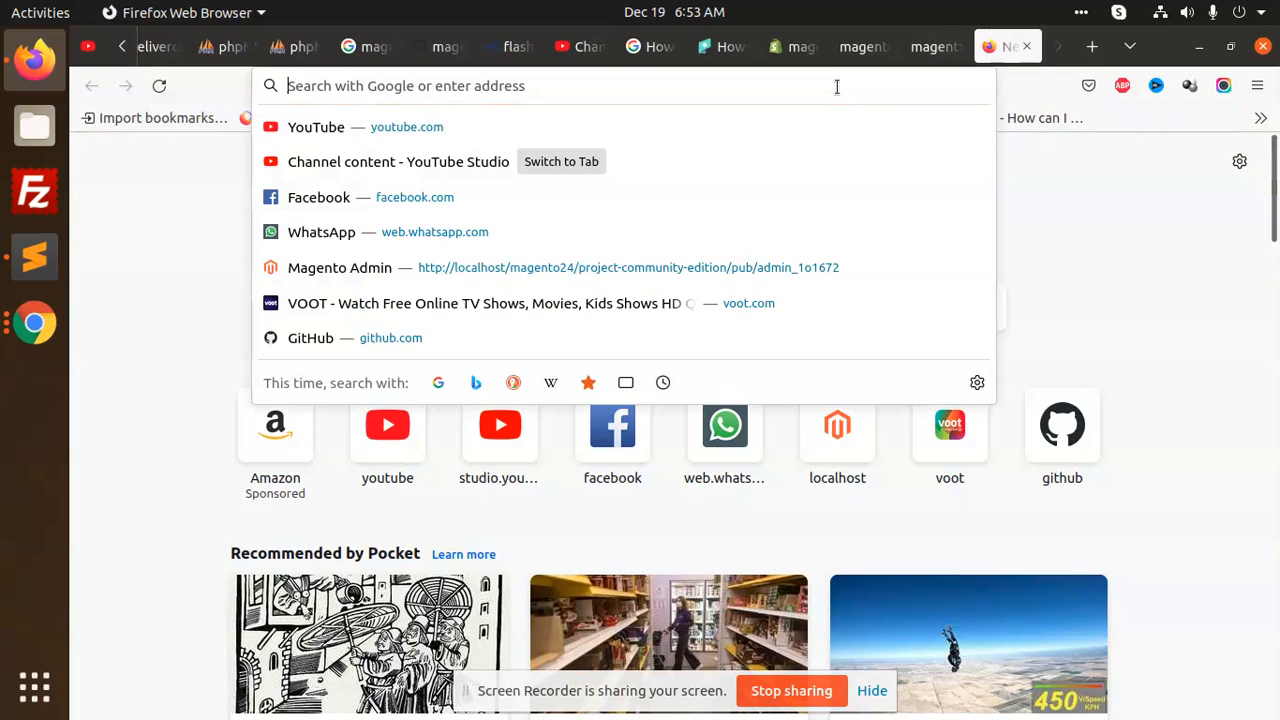
pyautogui.write('pricing plan sh')
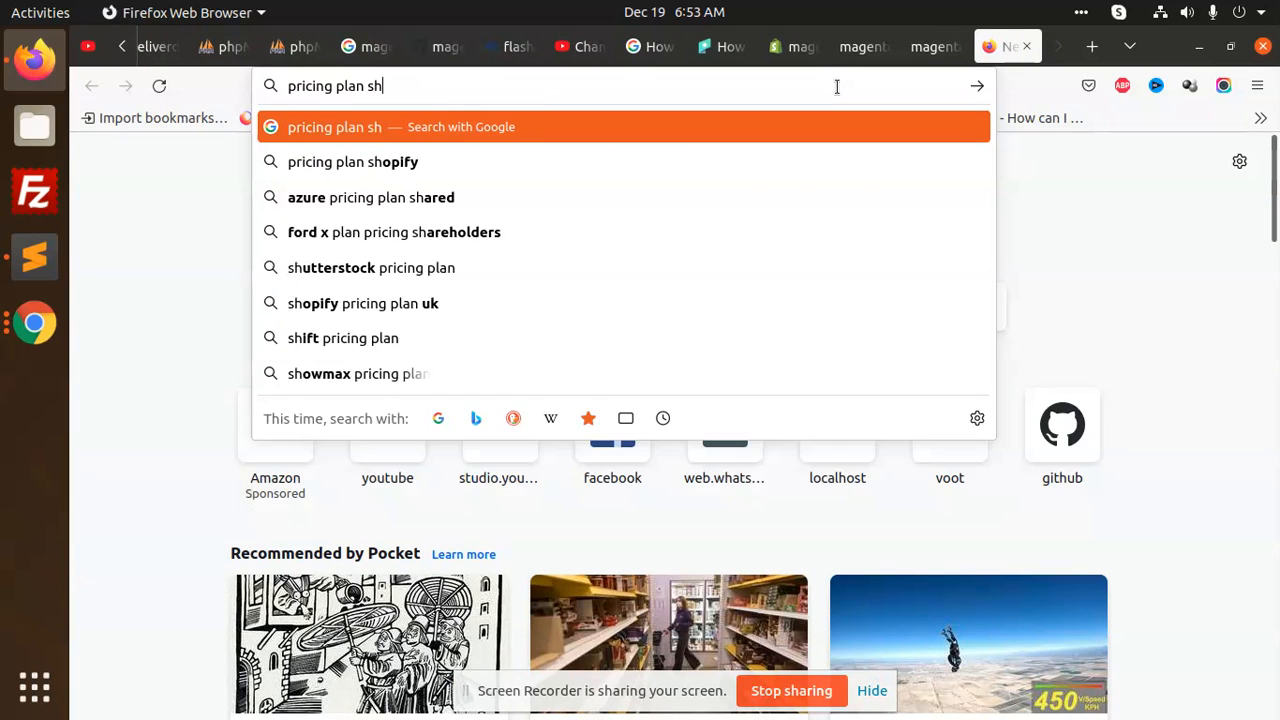
pyautogui.write('opify')
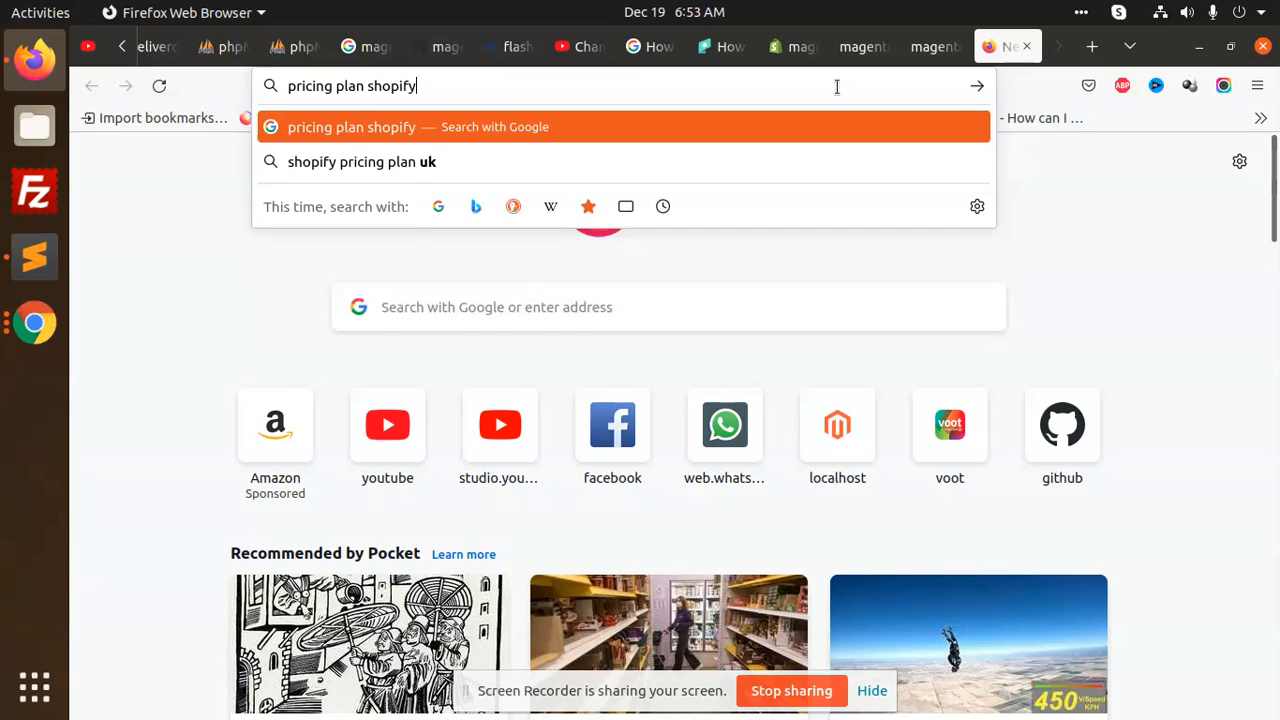
pyautogui.press('Return')
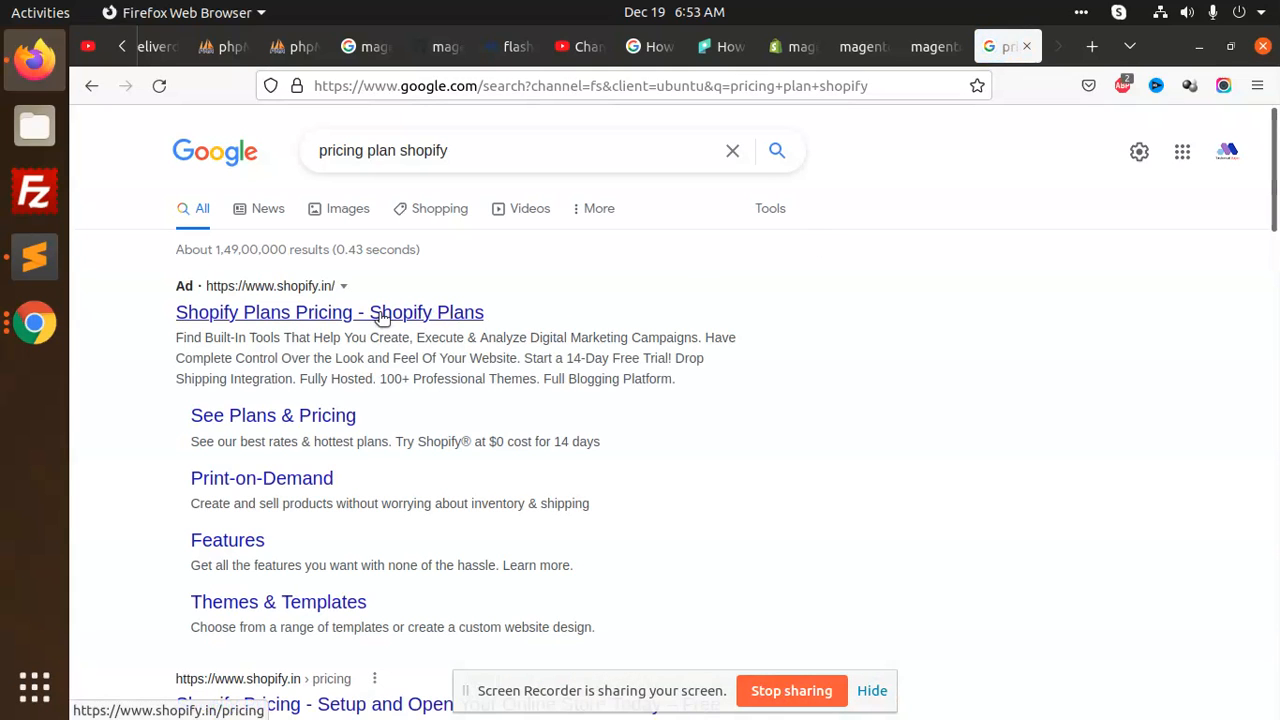
# Open the 'Shopify Plans Pricing' ad and view the $29, $79 and $299 plan cards
pyautogui.middleClick(395, 315)
pyautogui.click(985, 50)
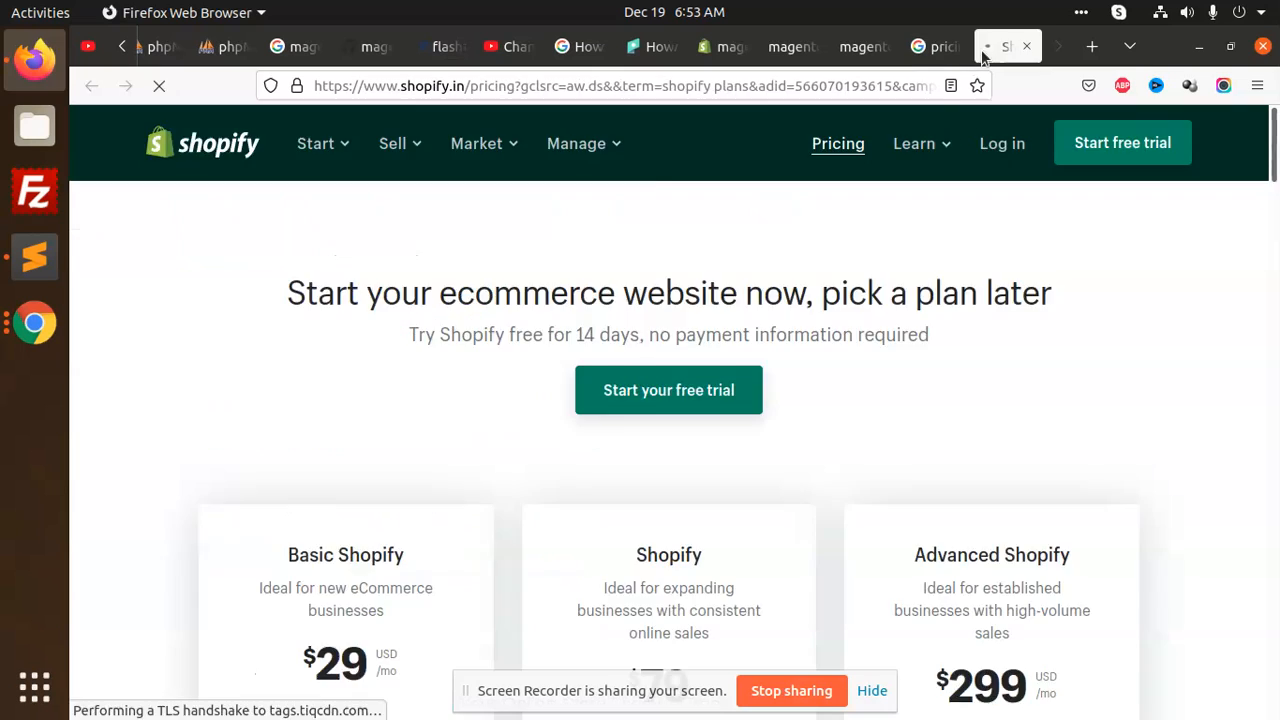
pyautogui.scroll(-3, 837, 409)
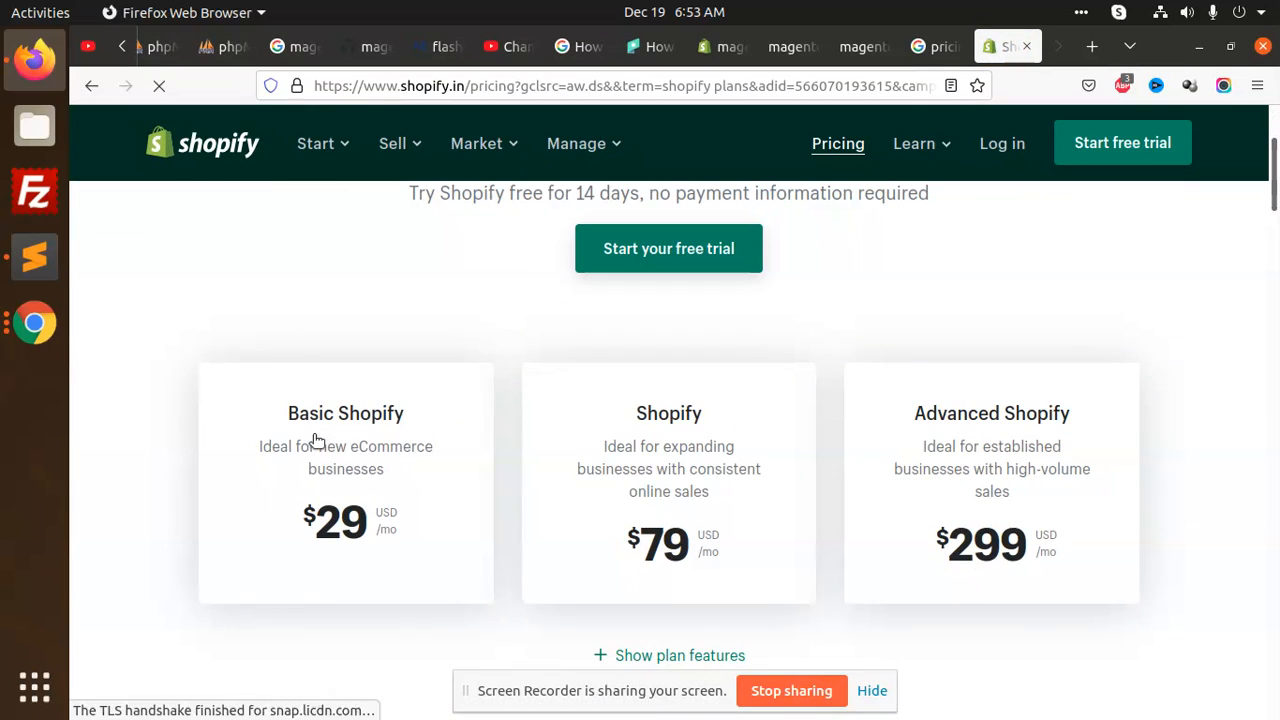